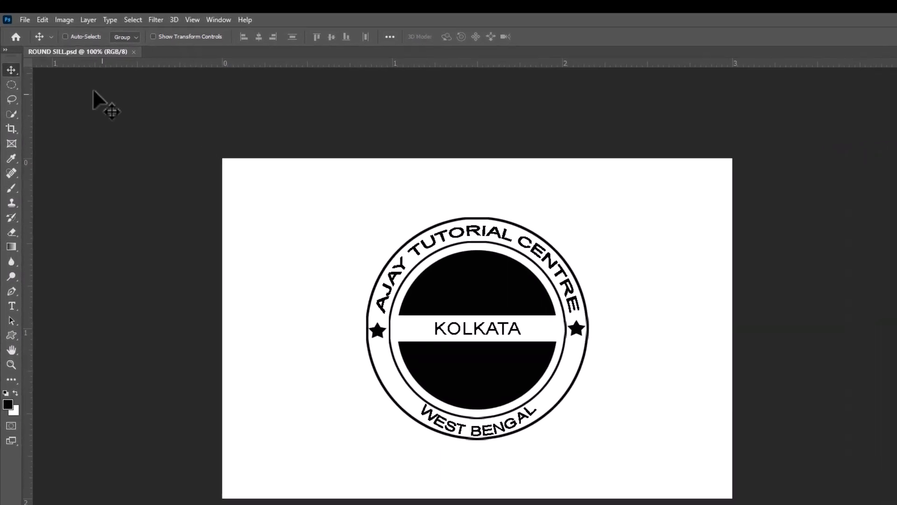
Create a new 3 x 2 inch landscape document at 300 pixels/inch in RGB Color with a white background.
click(26, 20)
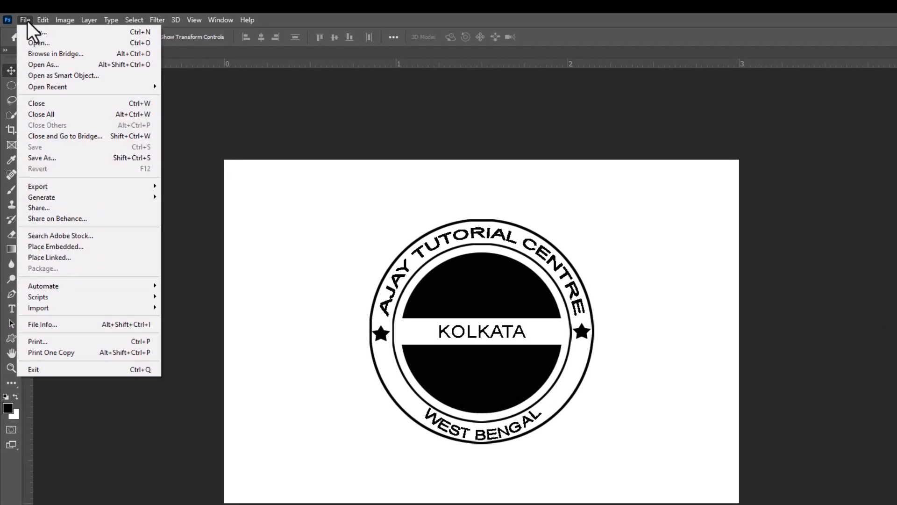
click(54, 32)
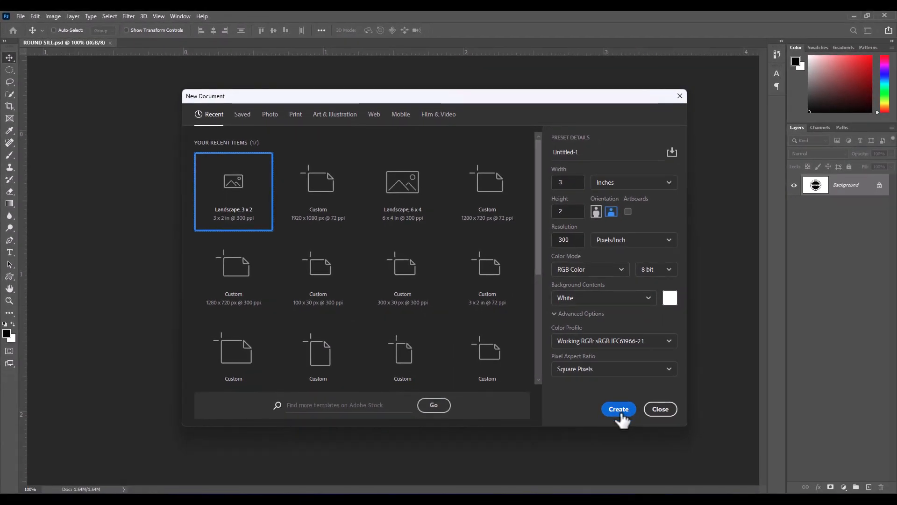
click(621, 413)
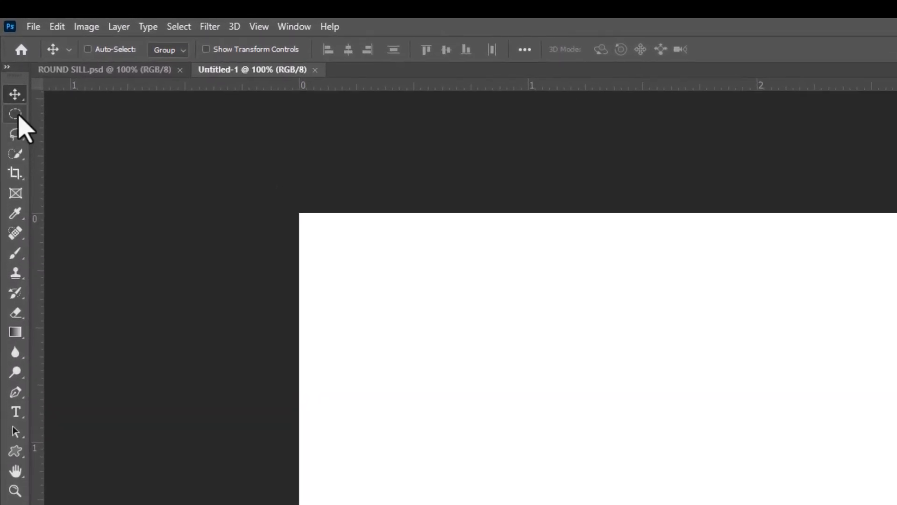
Add a new layer and draw a circular Elliptical Marquee selection about 1.2 inches wide at the centre of the canvas.
click(18, 117)
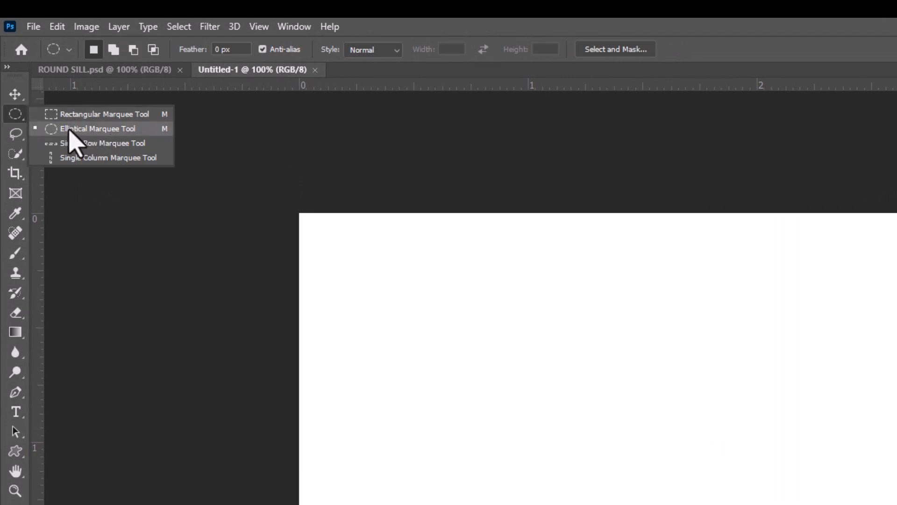
click(114, 132)
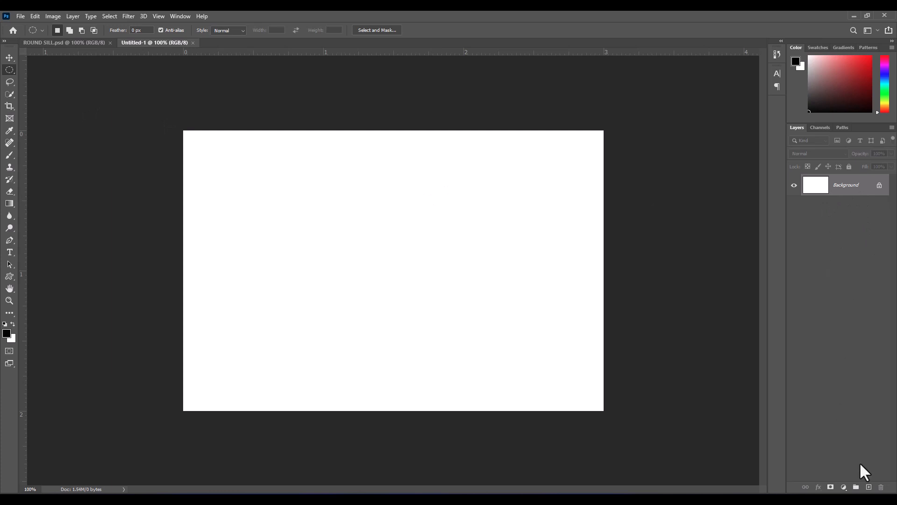
click(869, 488)
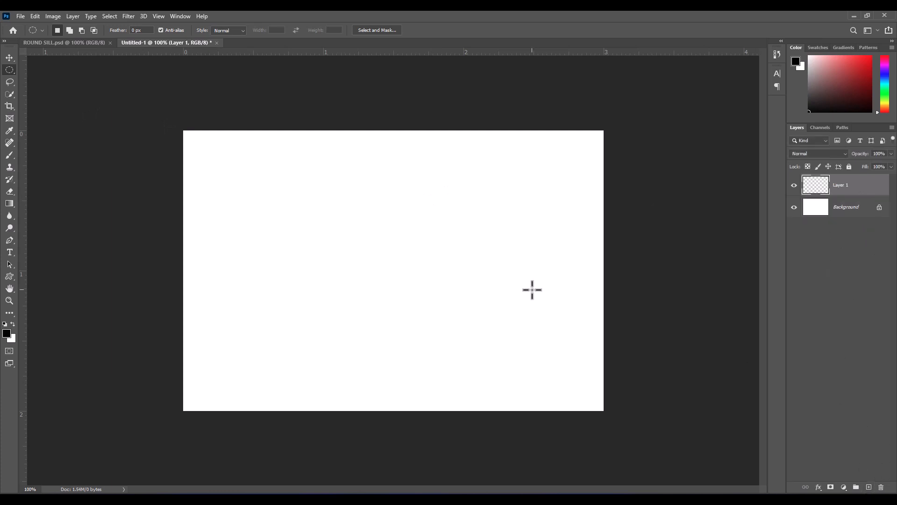
drag(303, 183, 476, 352)
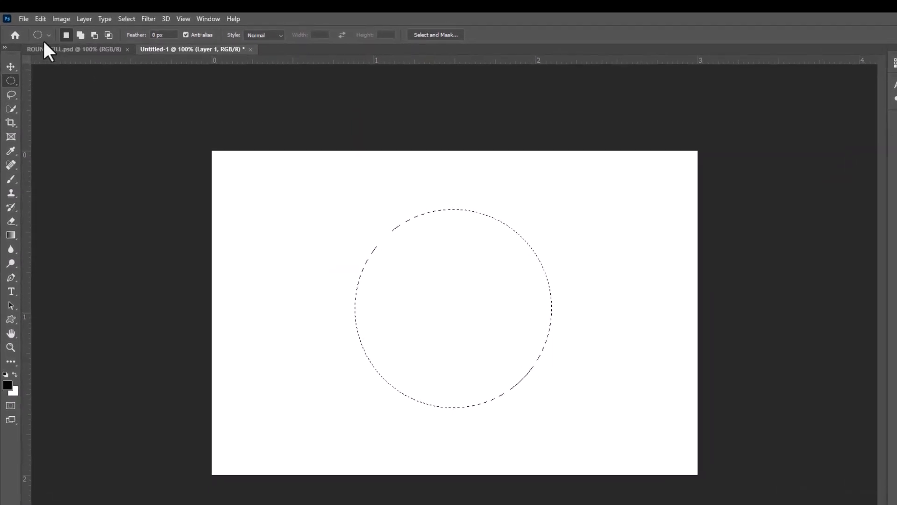
Stroke the circular selection with a 4 px black centred line at 100% opacity, and deselect it.
click(41, 19)
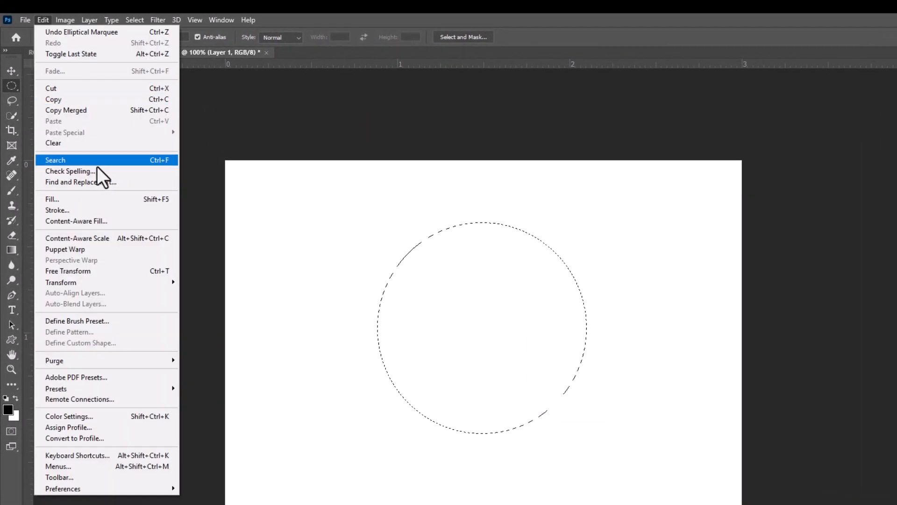
click(104, 209)
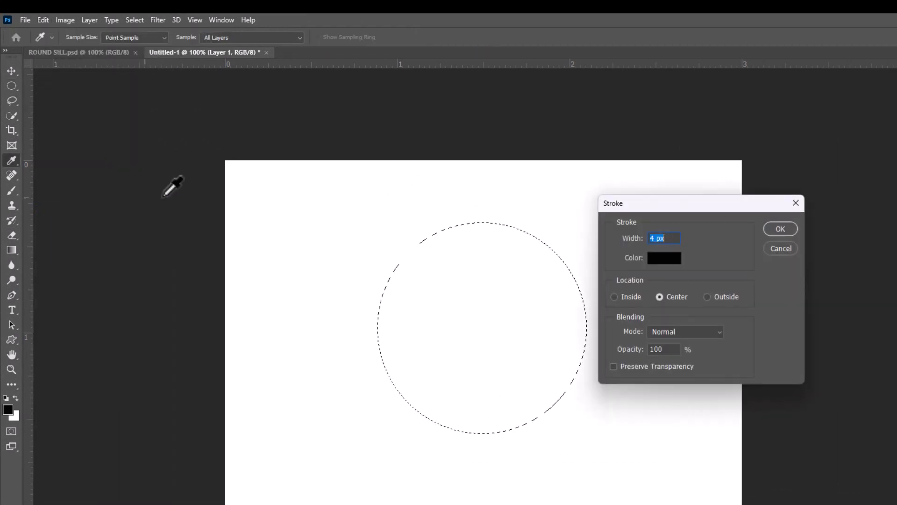
drag(638, 207, 668, 205)
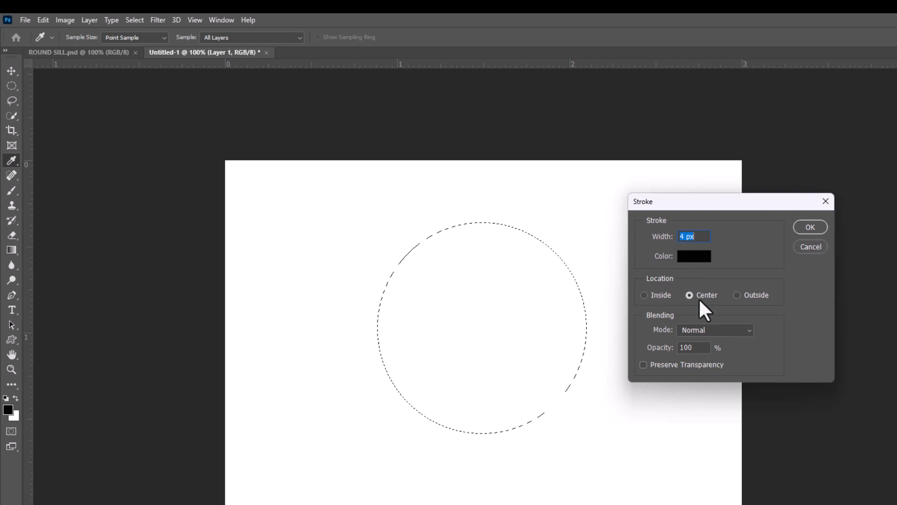
click(815, 229)
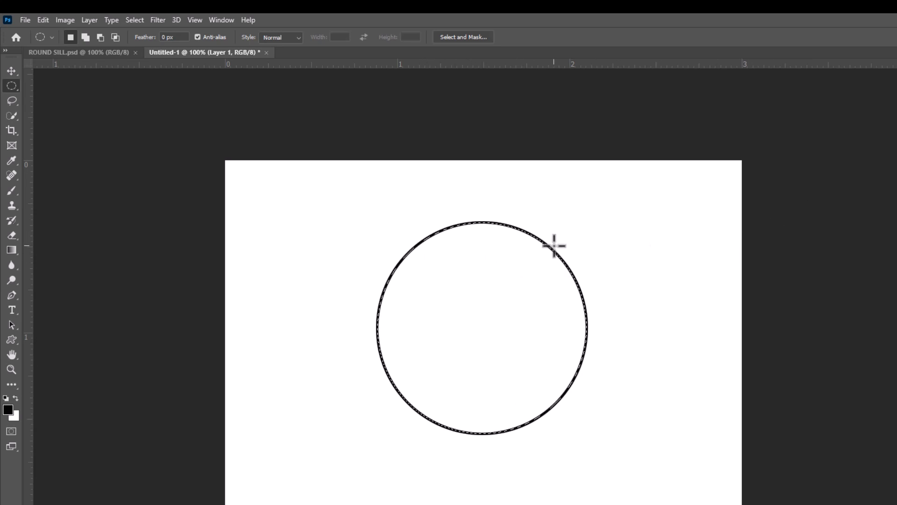
key(ctrl+d)
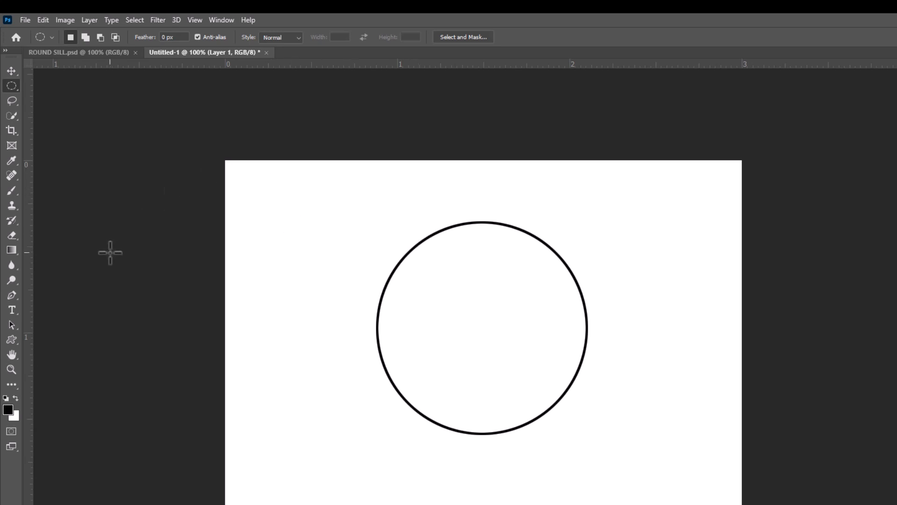
Add the text "AJAY TUTORIAL CENTRE" in 6 pt Arial Regular above the circle.
click(12, 310)
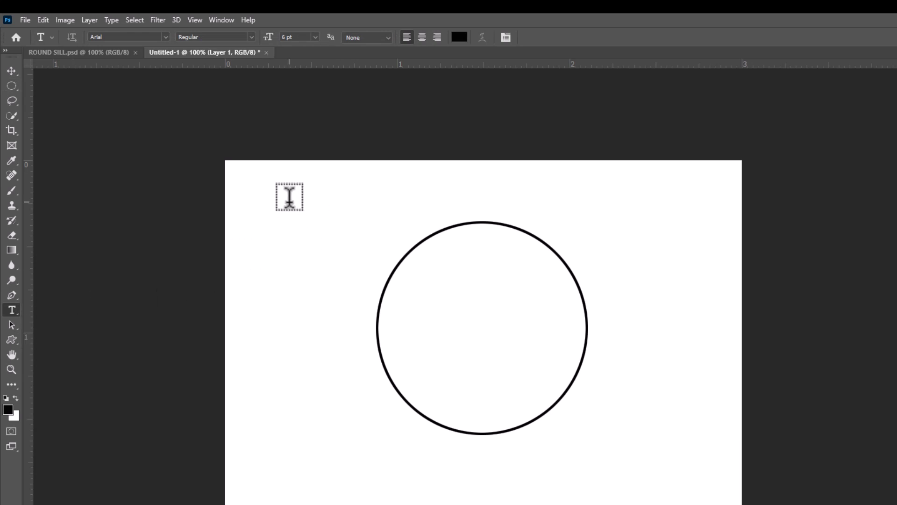
click(289, 196)
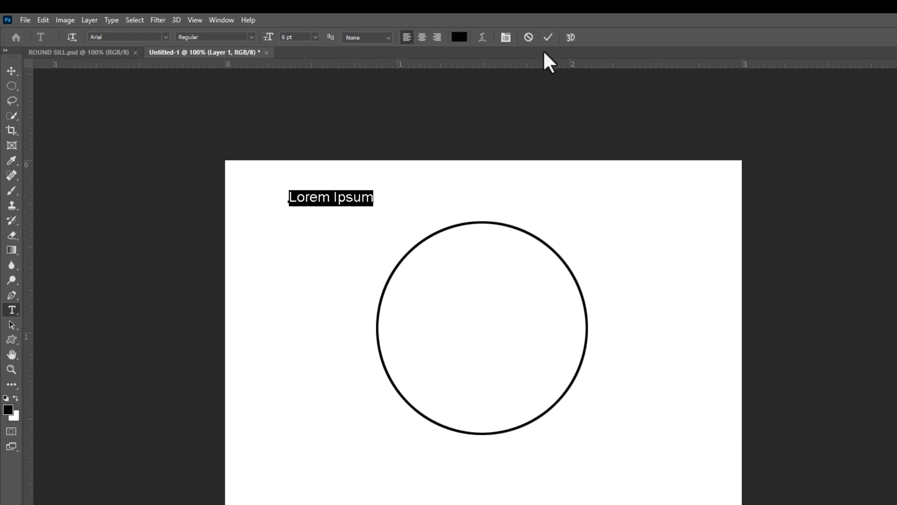
text(AJAY TUT)
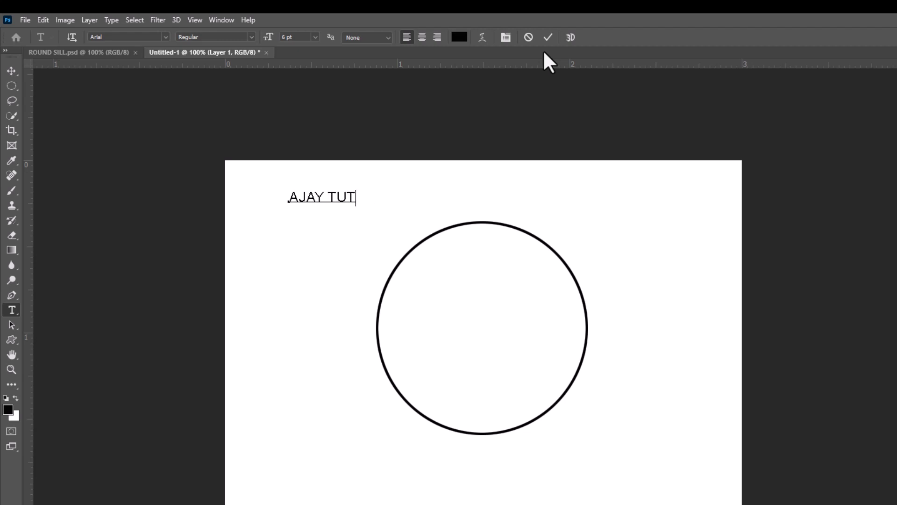
text(ORIAL CENTRE)
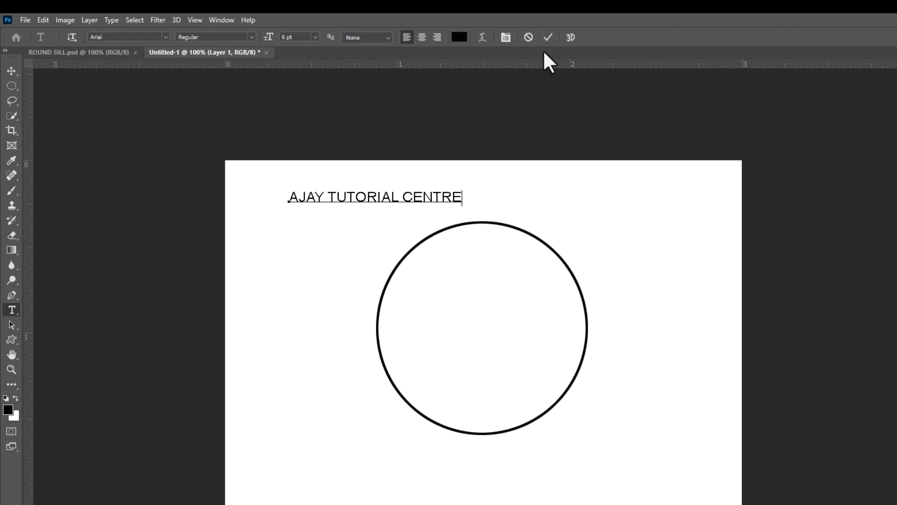
click(548, 38)
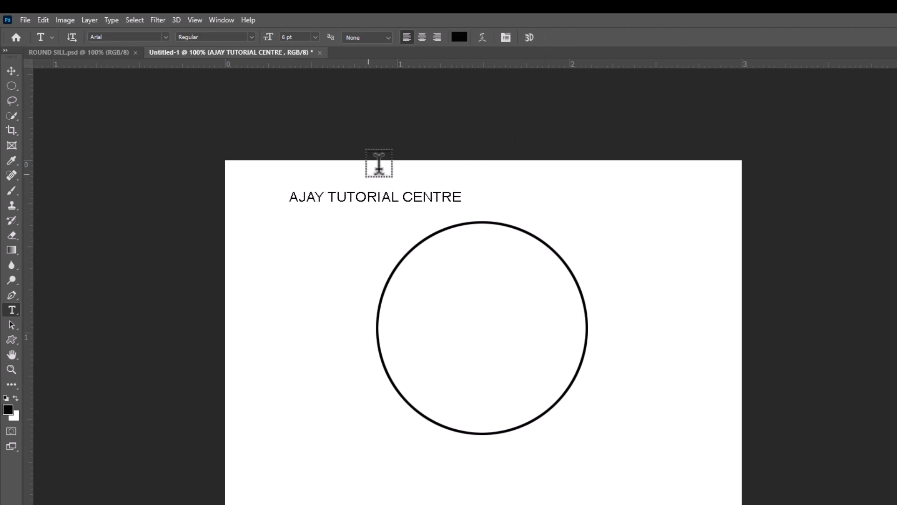
Warp the "AJAY TUTORIAL CENTRE" text with a horizontal Arc style and a bend of +77%.
click(482, 37)
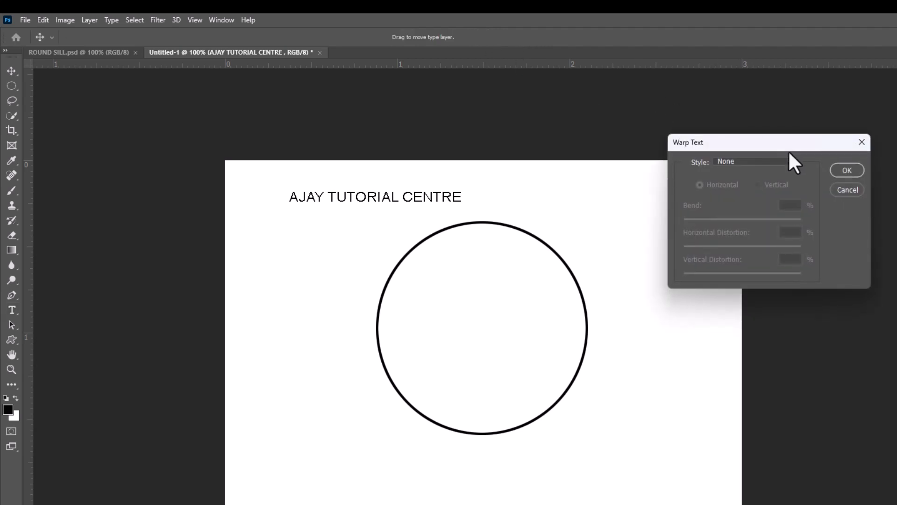
drag(789, 151, 612, 159)
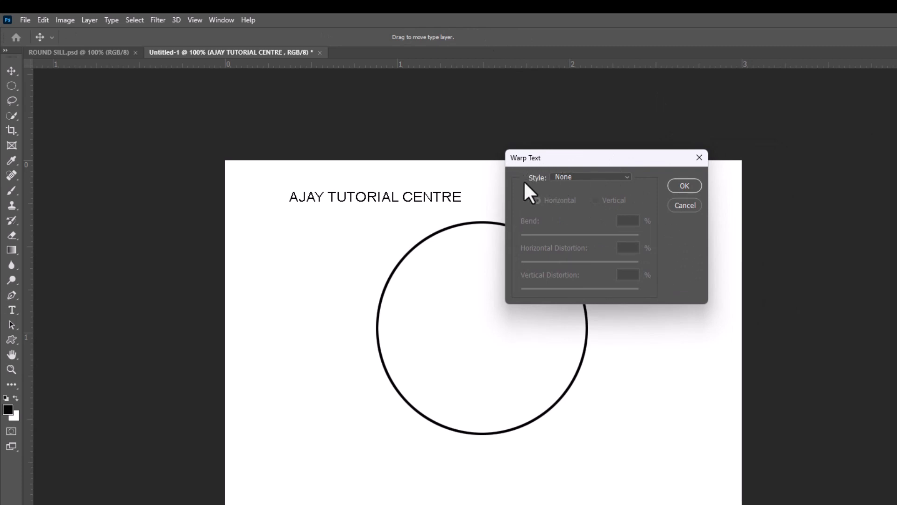
click(596, 178)
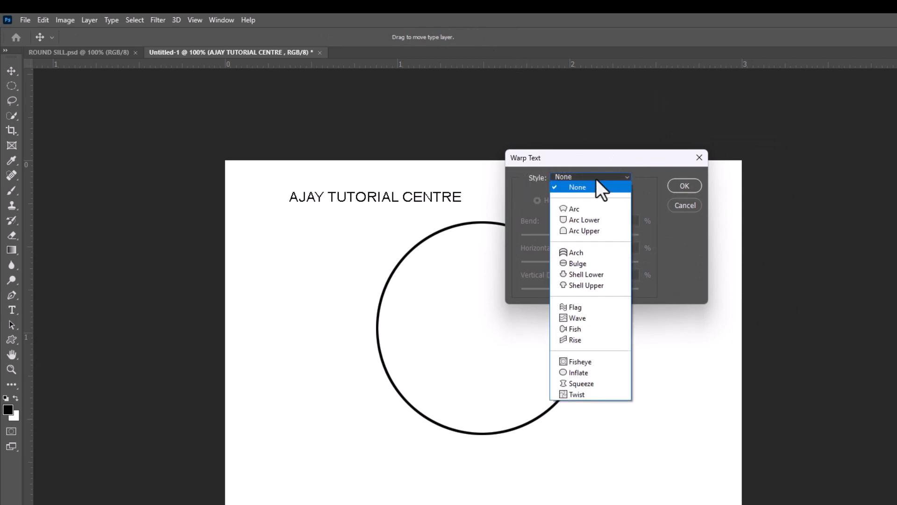
click(584, 209)
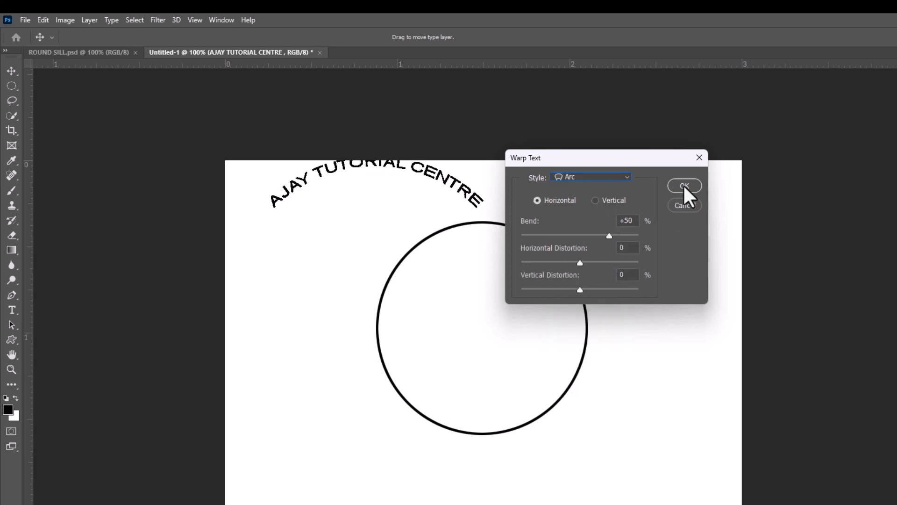
drag(636, 159, 677, 205)
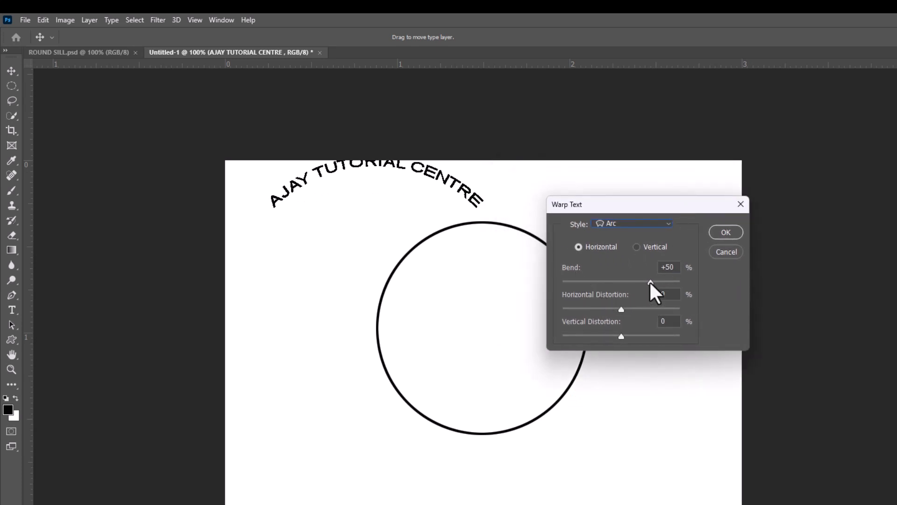
drag(658, 282, 664, 280)
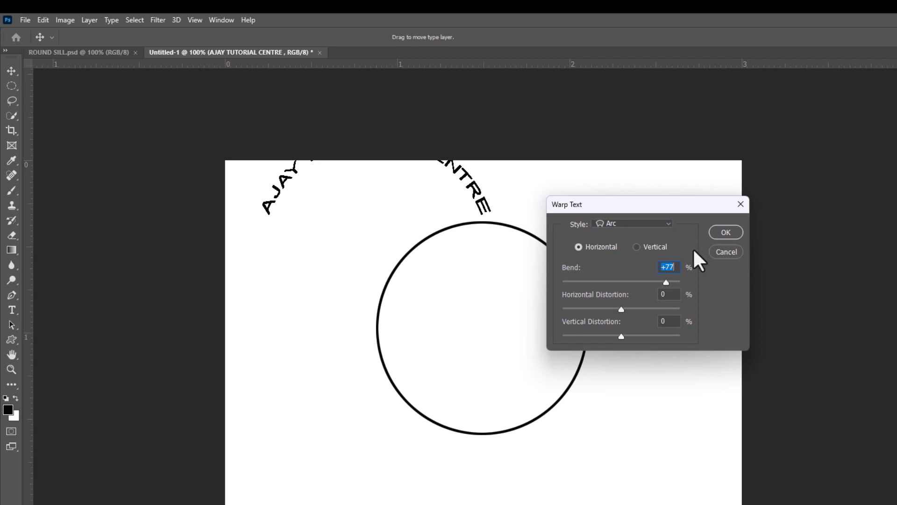
click(724, 233)
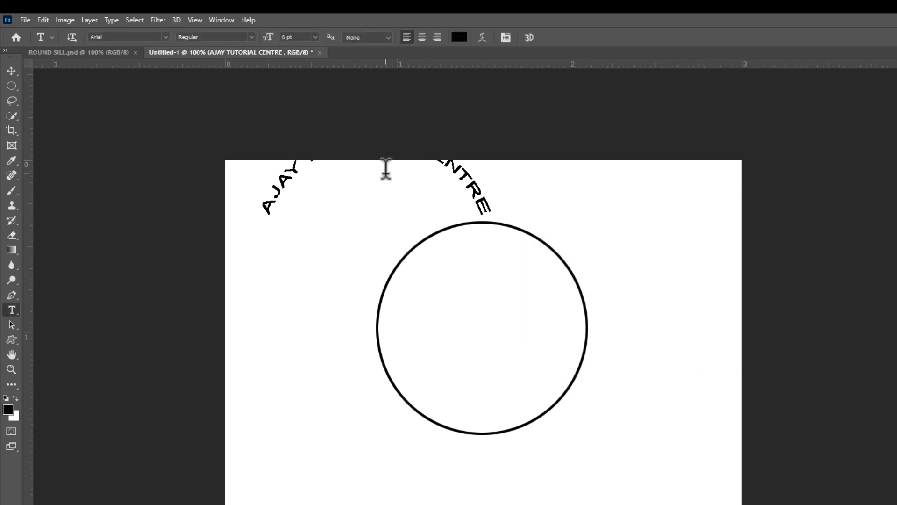
Move the arched text inside the upper part of the circle and scale it to about 84%.
key(ctrl+t)
drag(400, 183, 511, 277)
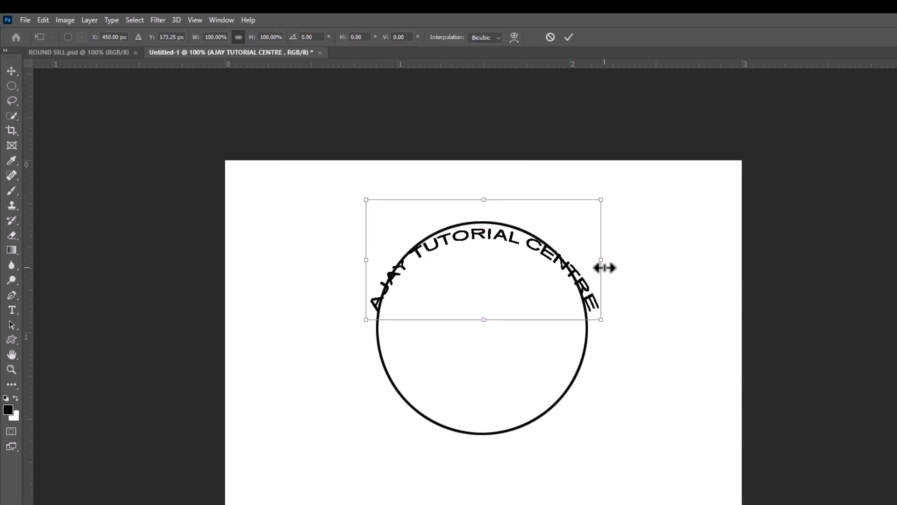
drag(603, 260, 590, 258)
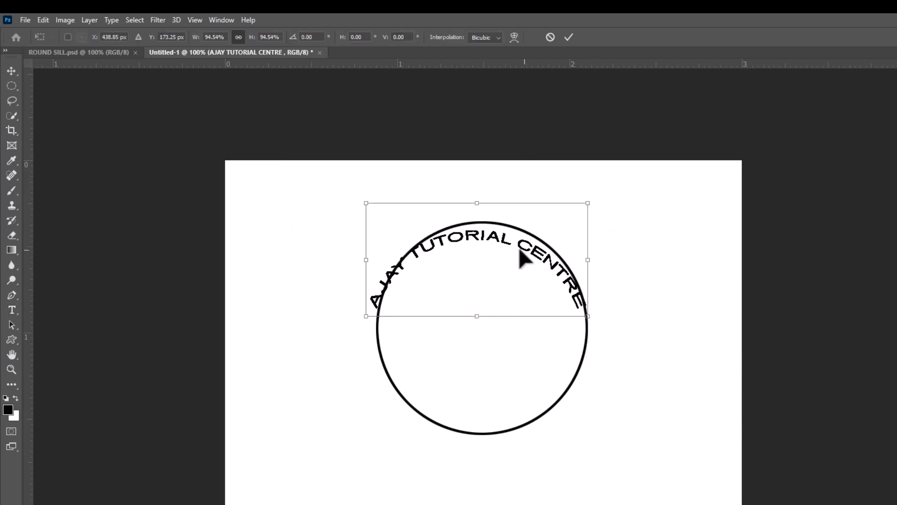
drag(366, 260, 384, 261)
drag(508, 268, 505, 265)
drag(583, 263, 580, 261)
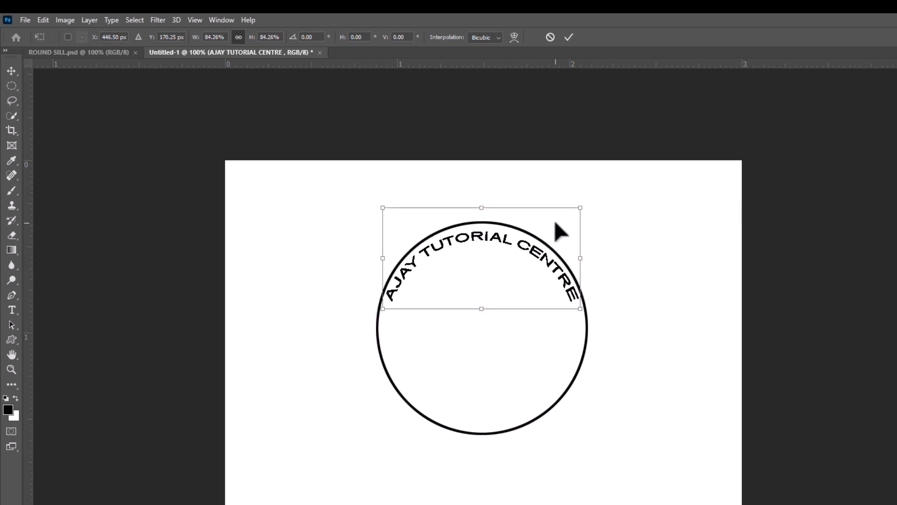
click(569, 36)
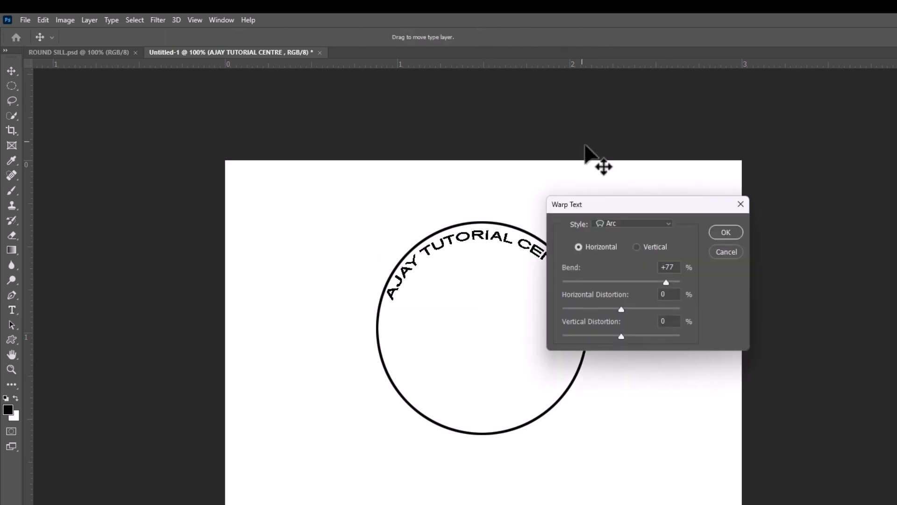
Set the Arc warp bend of the "AJAY TUTORIAL CENTRE" text to +87%.
drag(664, 281, 673, 283)
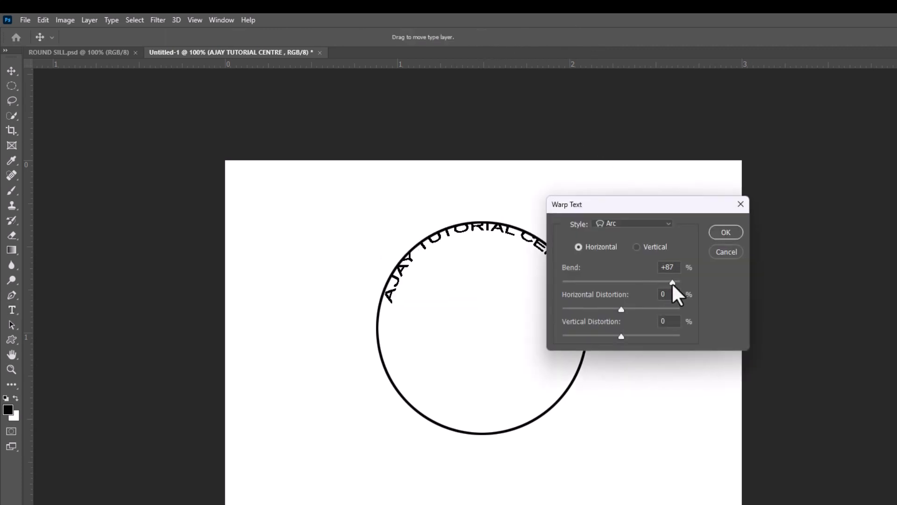
drag(677, 204, 756, 210)
click(815, 234)
Lower the arched text to sit evenly inside the circle's upper edge and scale it to about 99%.
key(ctrl+t)
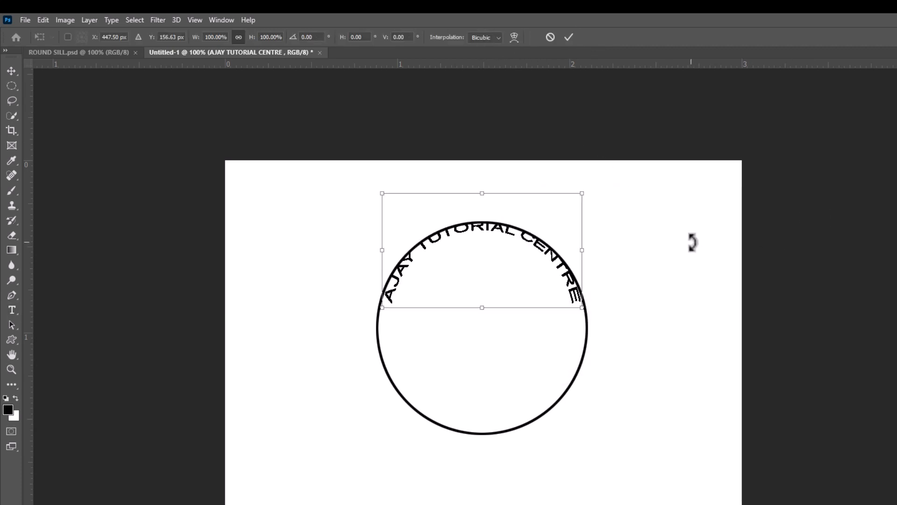
key(Down)
key(Down)
key(Down)
key(Down)
key(Down)
key(Down)
key(Down)
key(Down)
key(Down)
key(Down)
key(Down)
key(Down)
key(Down)
key(Down)
key(Down)
key(Down)
key(Down)
drag(582, 260, 583, 261)
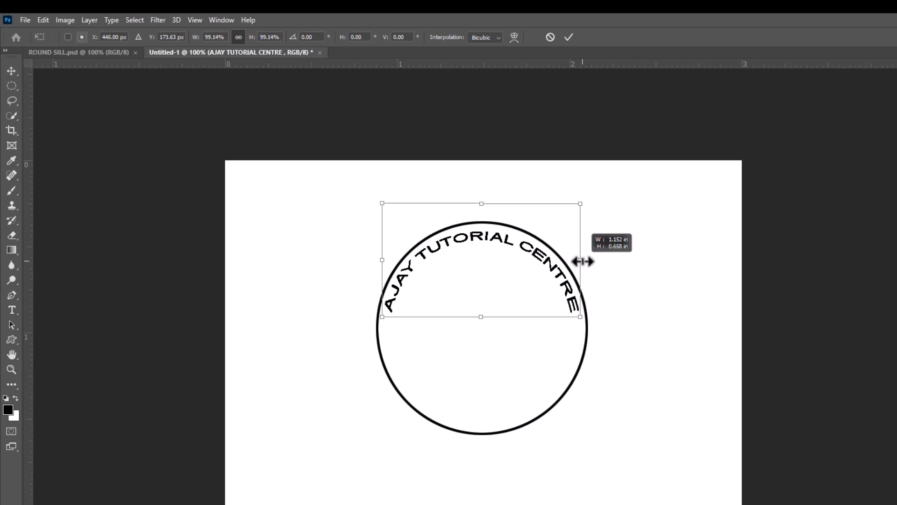
key(Right)
key(Up)
key(Up)
key(Right)
key(Left)
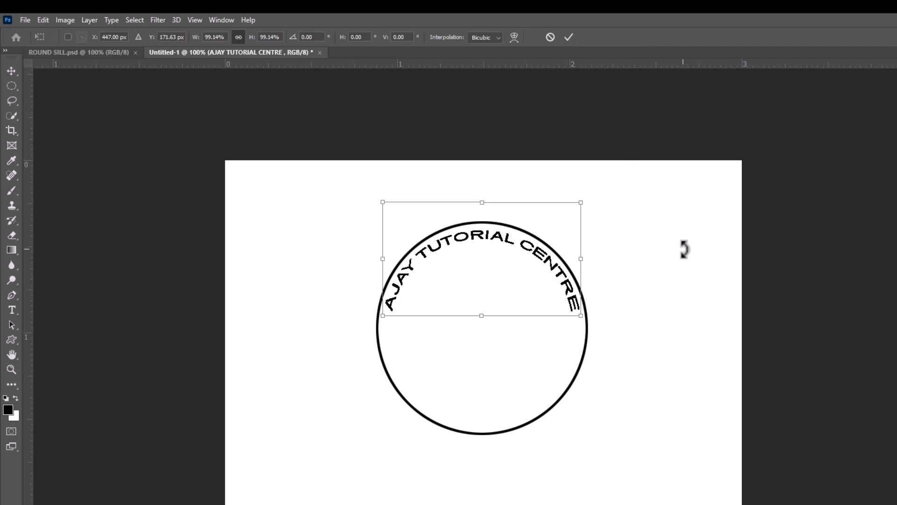
key(Return)
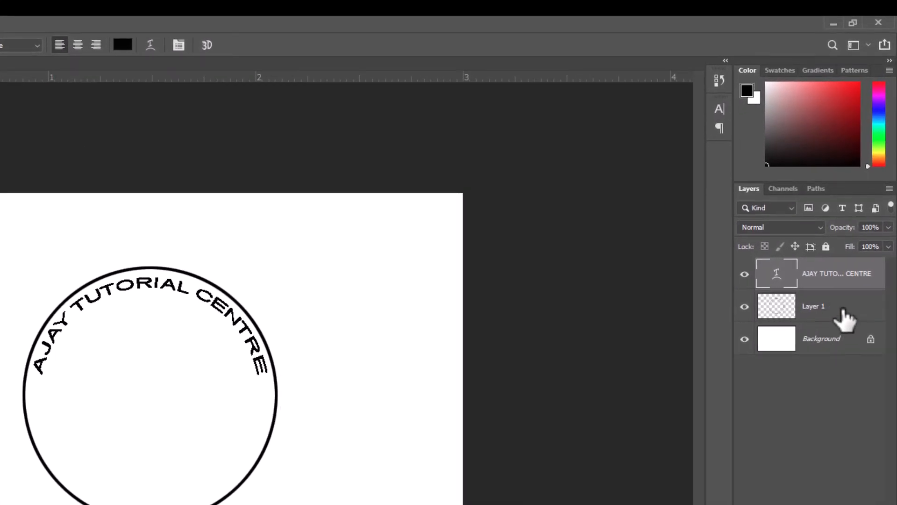
Duplicate the Layer 1 circle within the same document, keeping the name Layer 1 copy.
click(849, 233)
right_click(834, 303)
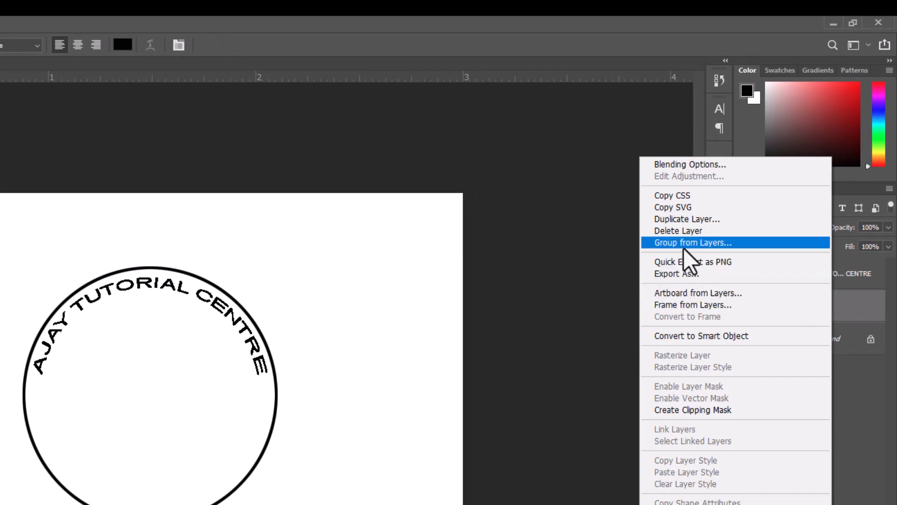
click(723, 219)
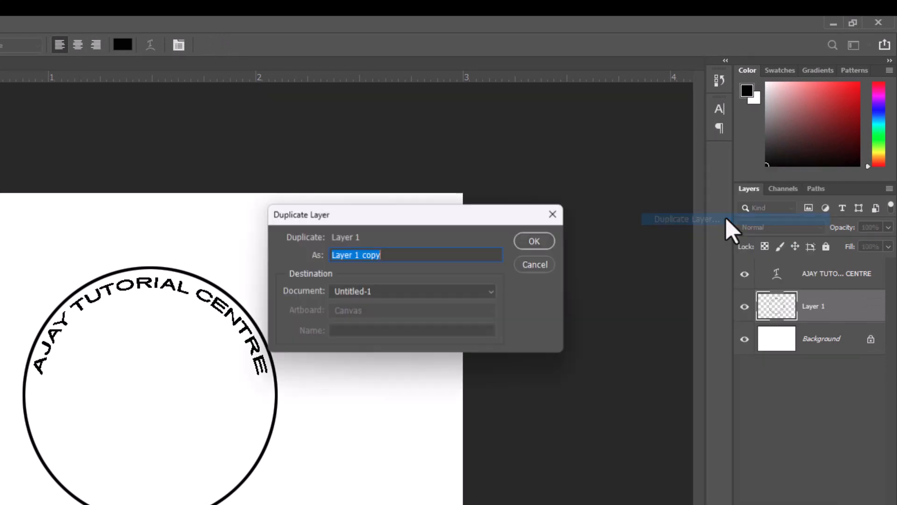
click(537, 241)
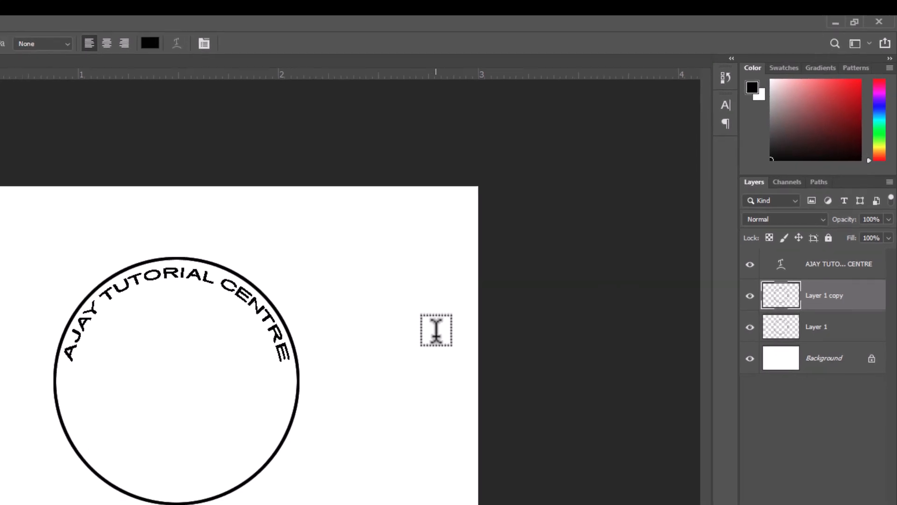
Scale the copied circle about its centre to about 81% and nudge it down 2 px to form the inner ring.
key(ctrl+t)
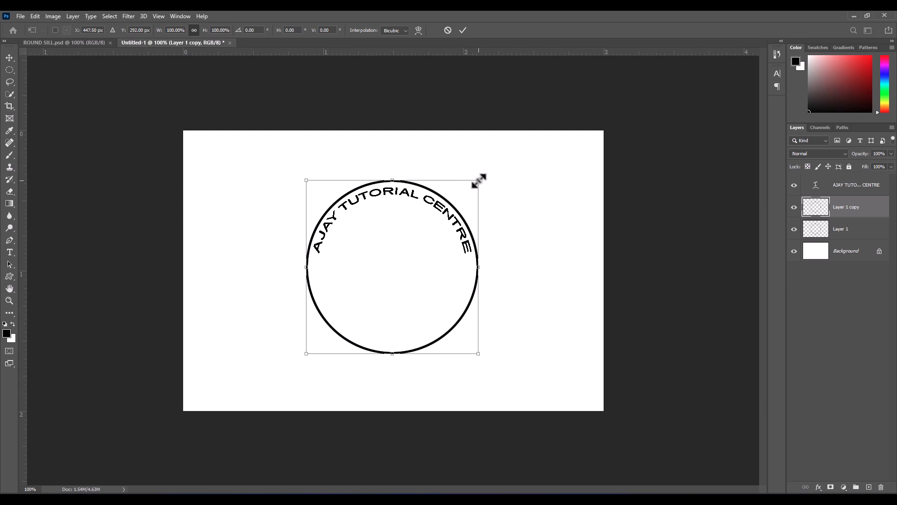
drag(478, 181, 464, 195)
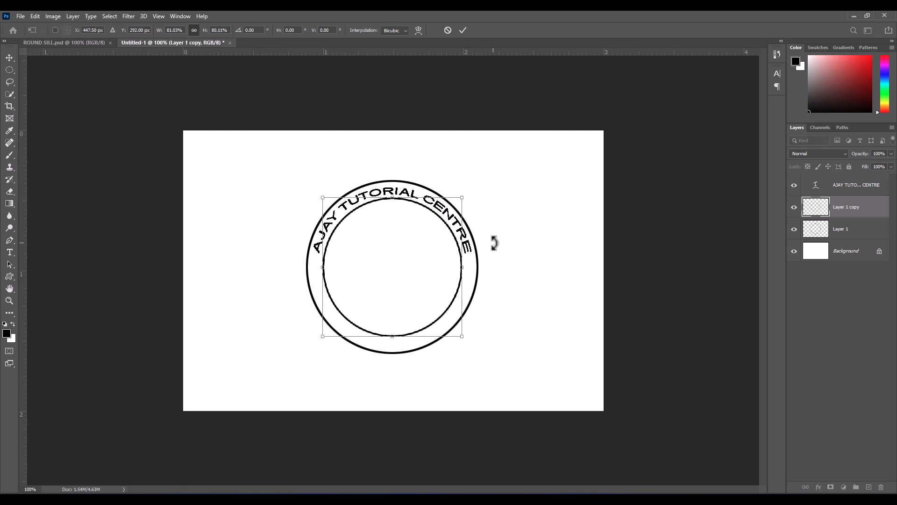
key(Down)
key(Down)
key(Left)
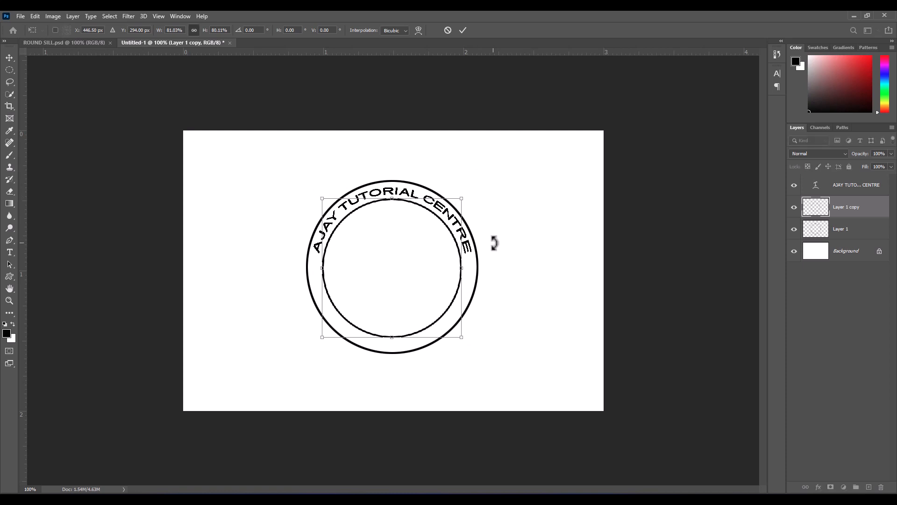
key(Right)
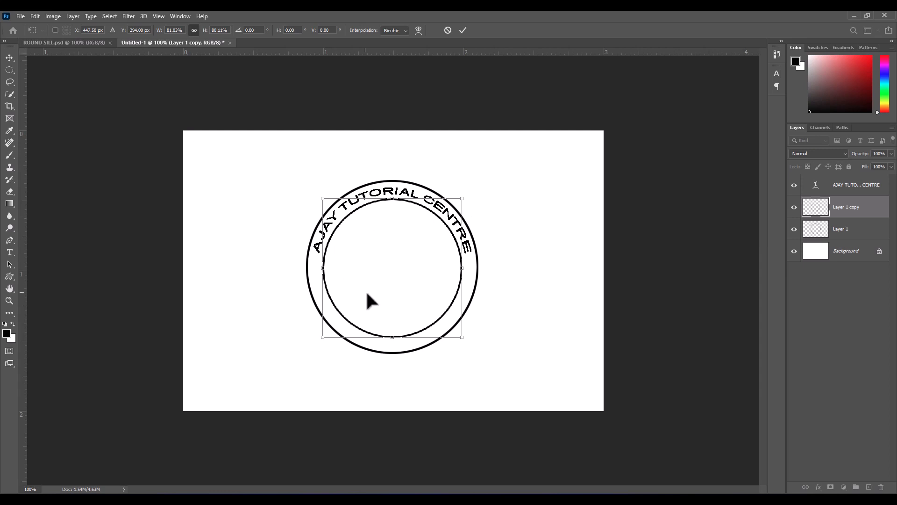
key(Return)
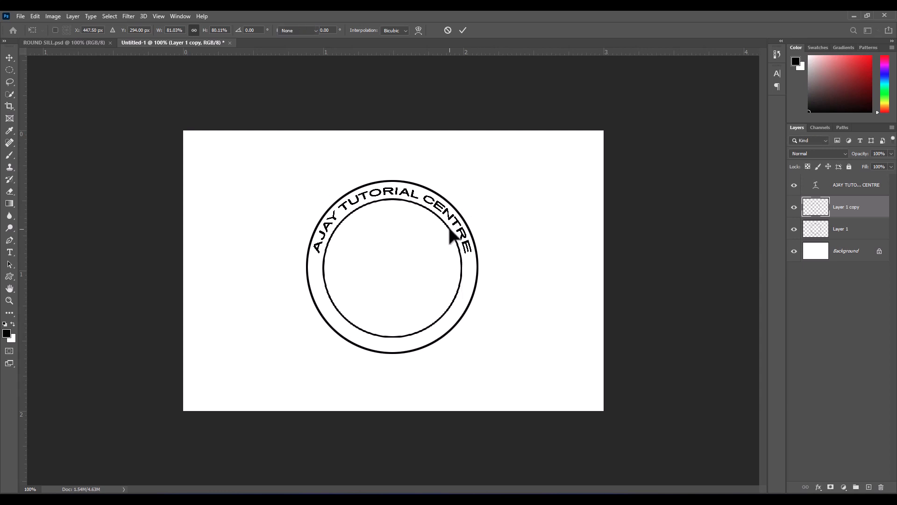
Consult the ROUND SILL.psd reference and add the text "WEST BENGAL" in 6 pt Arial above the circles in Untitled-1.
key(t)
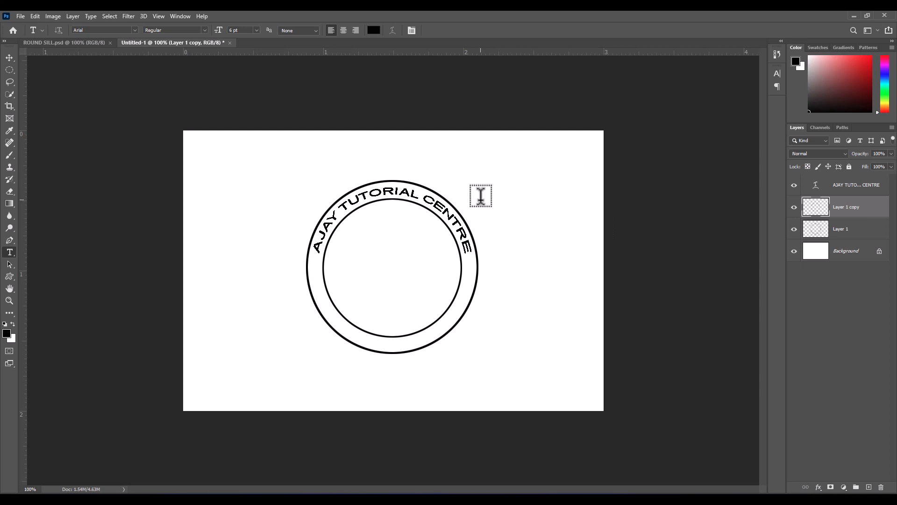
click(61, 42)
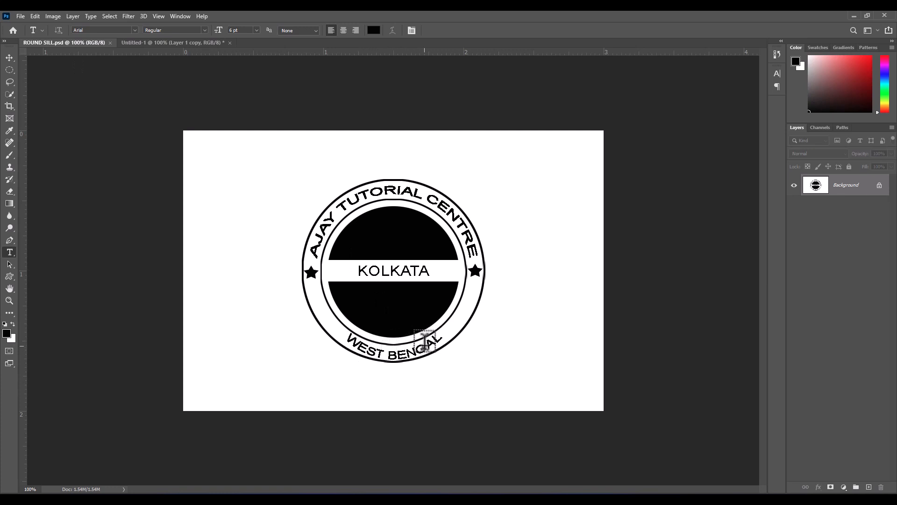
click(164, 42)
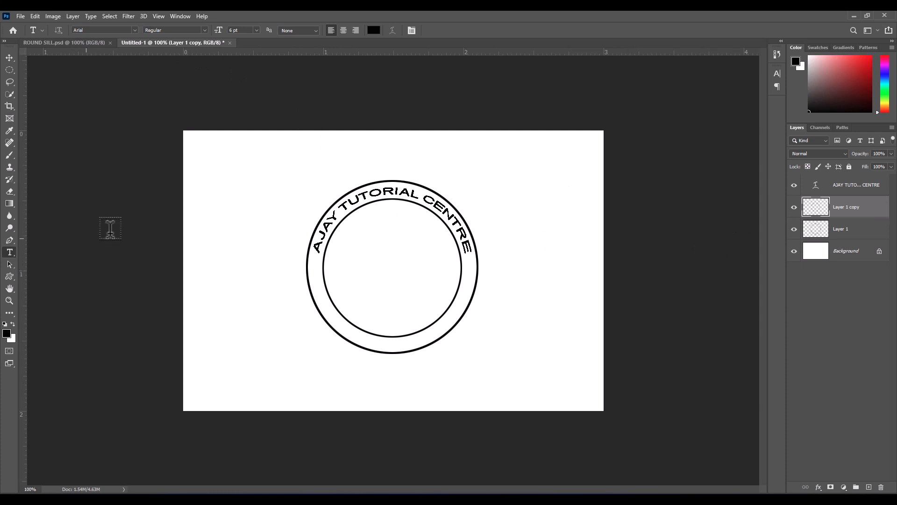
click(236, 158)
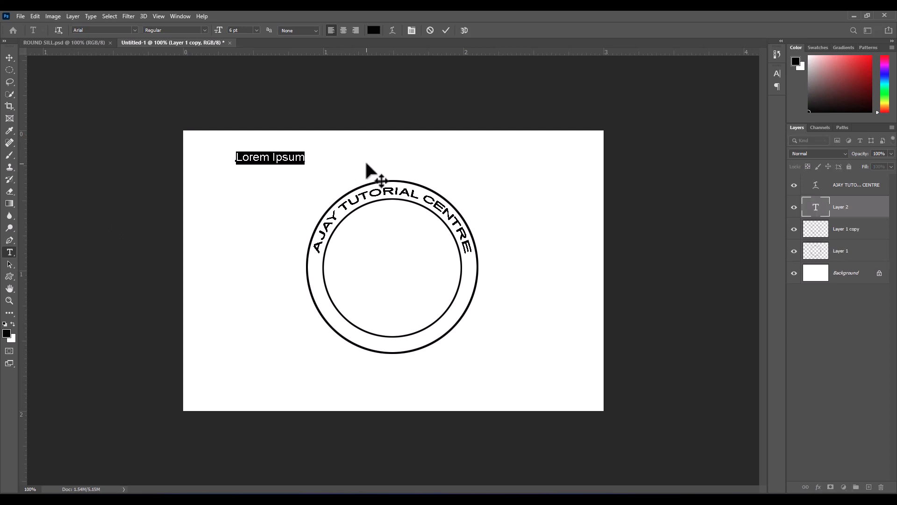
text(WEST BENGAL)
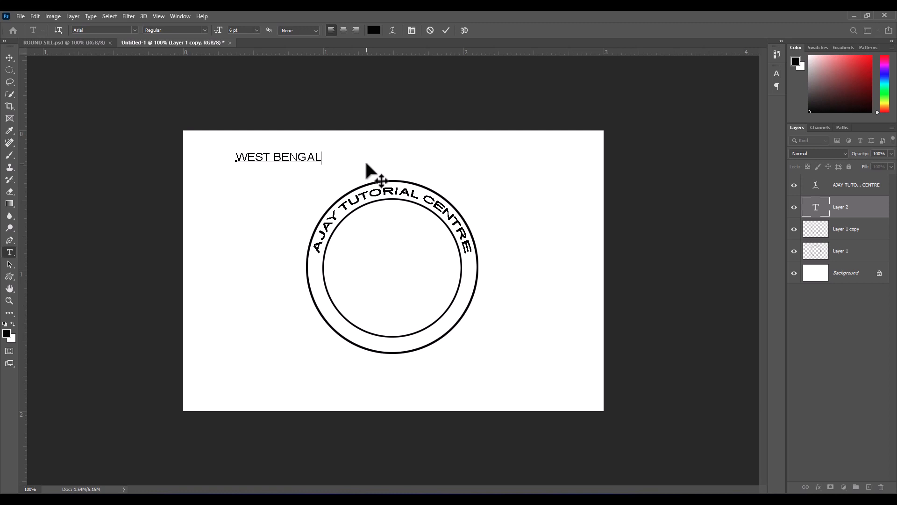
click(446, 30)
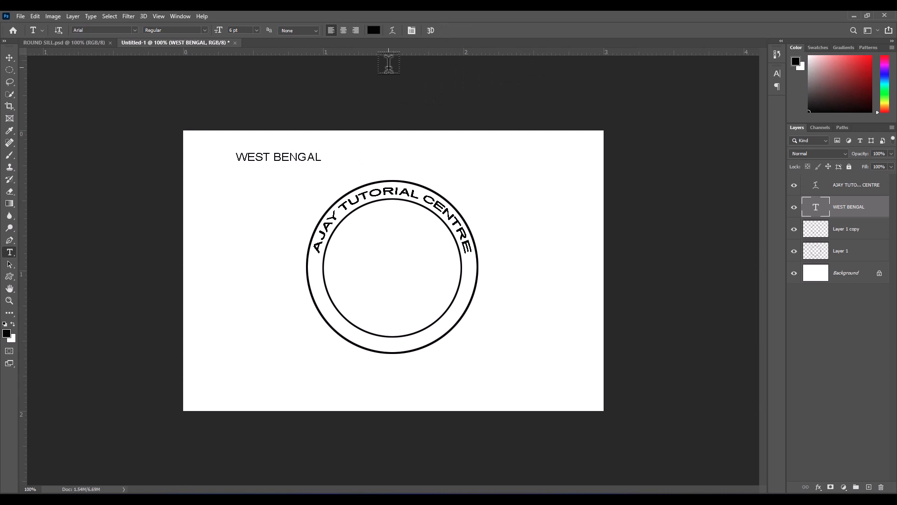
Warp the "WEST BENGAL" text with a horizontal Arc style and a bend of -70%.
click(395, 29)
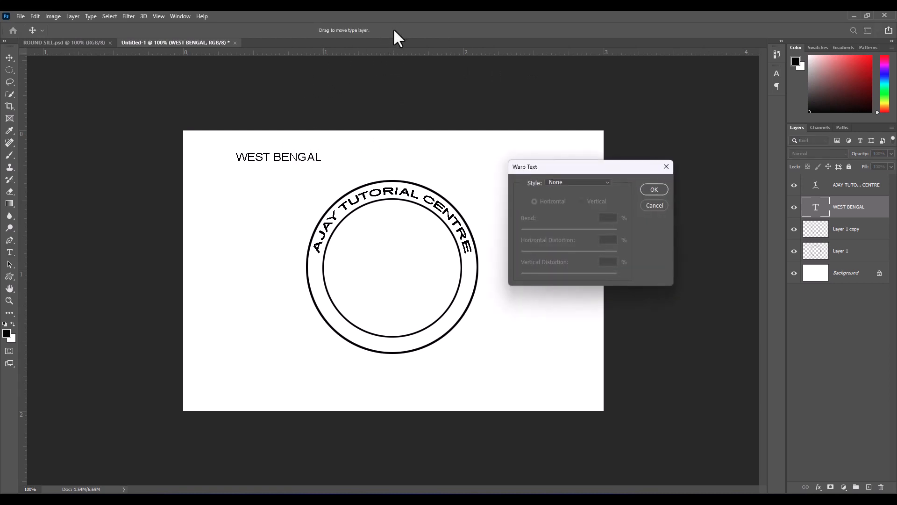
drag(577, 169, 526, 159)
click(527, 174)
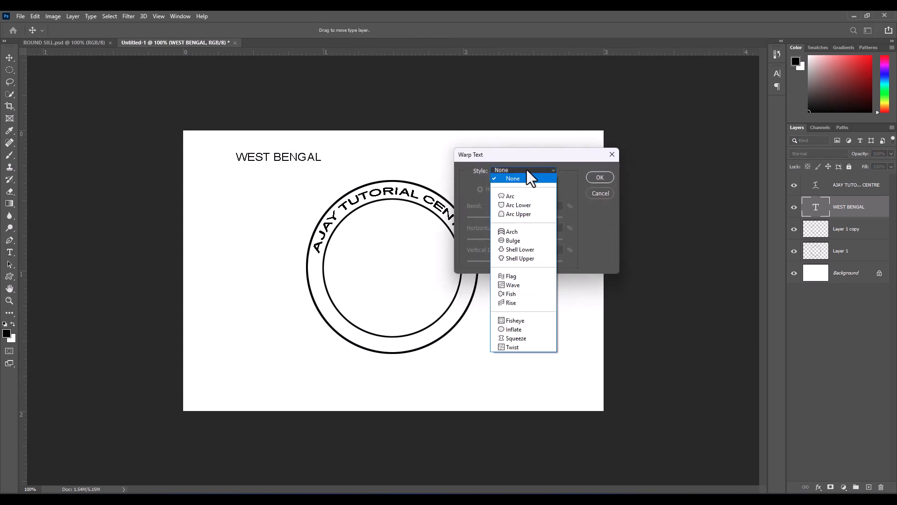
click(504, 191)
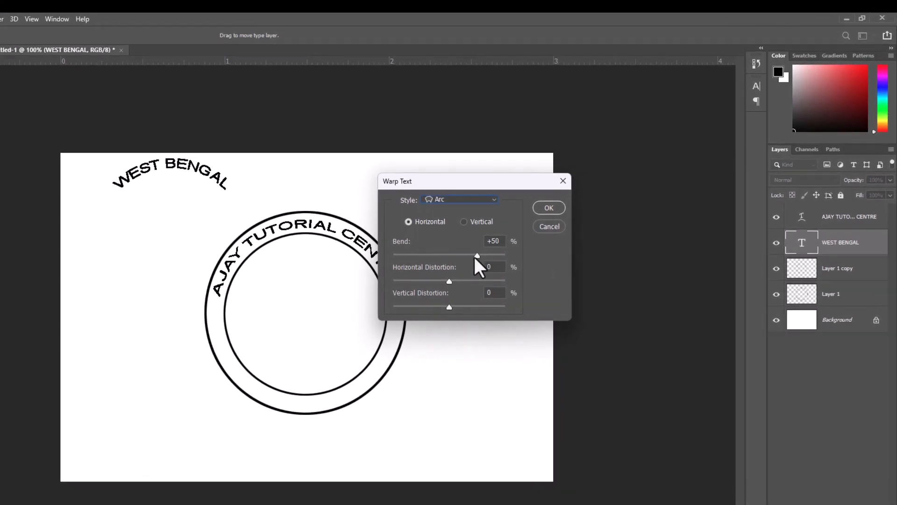
drag(477, 257, 409, 260)
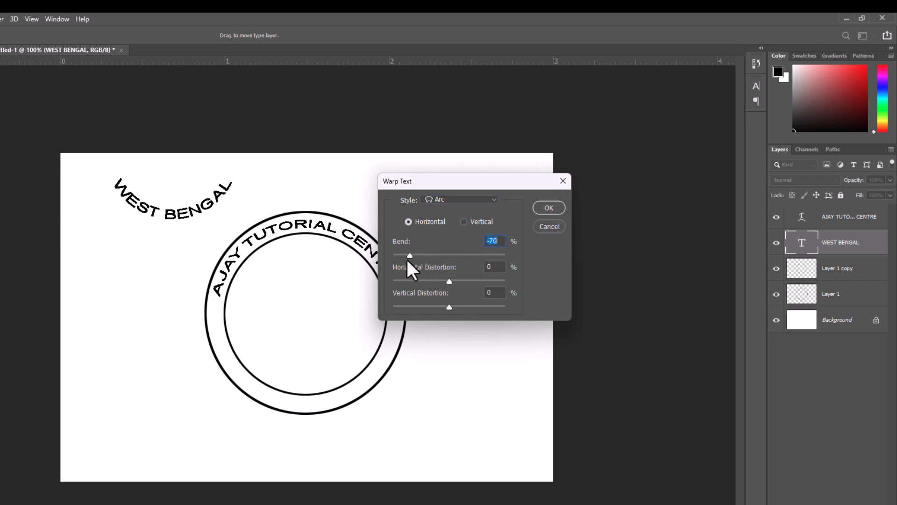
click(544, 208)
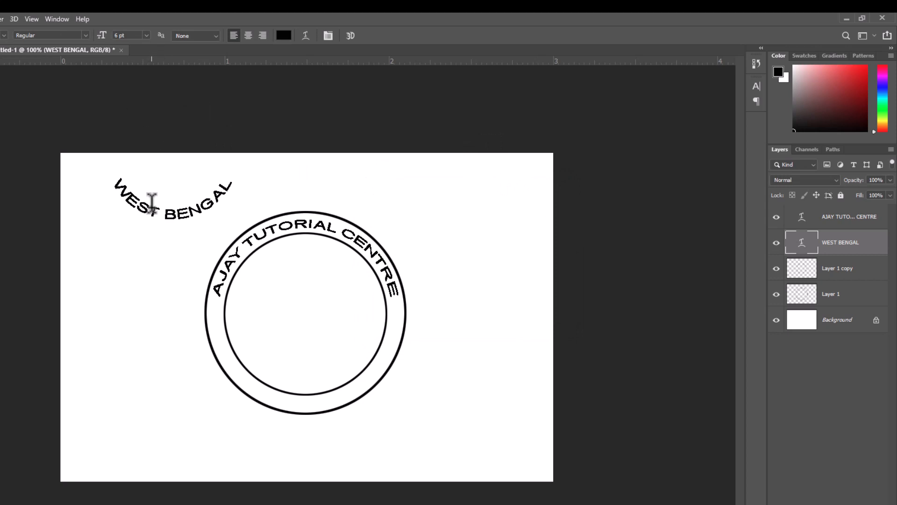
Move the curved "WEST BENGAL" text to the lower part of the ring and scale it down to about 5.14 pt.
key(ctrl+t)
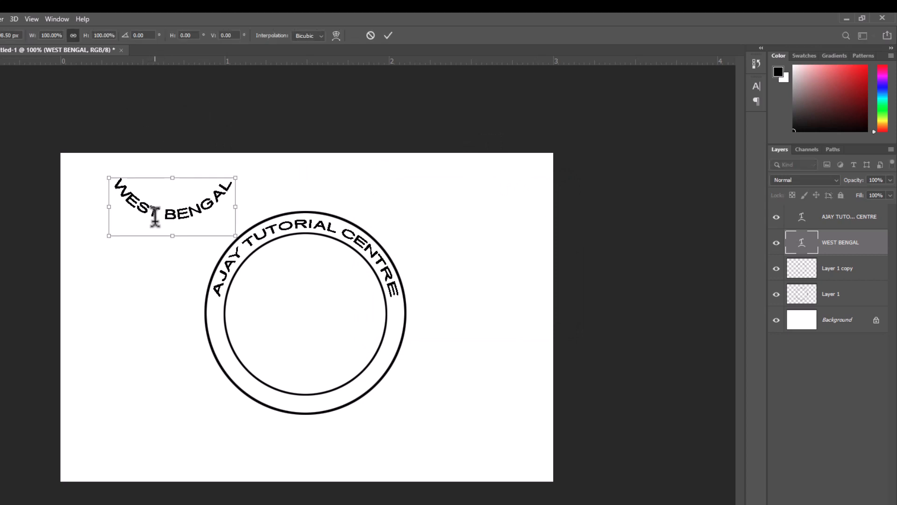
drag(176, 214, 360, 397)
drag(311, 371, 310, 376)
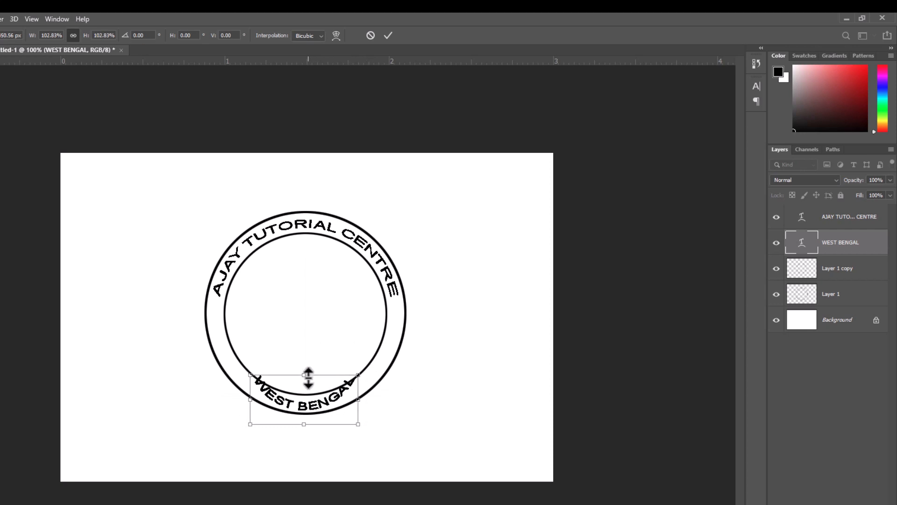
drag(315, 414, 321, 412)
click(389, 36)
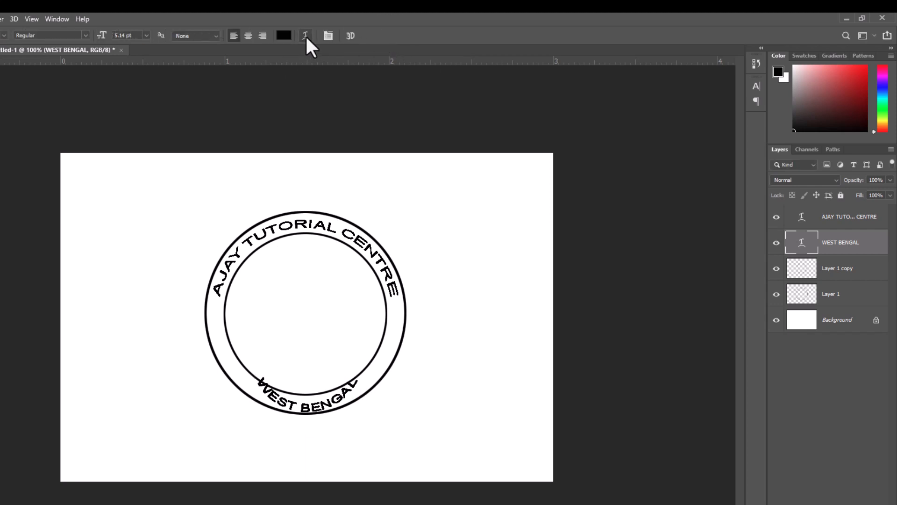
Set the Arc warp bend of the "WEST BENGAL" text to -55%.
click(305, 35)
click(412, 256)
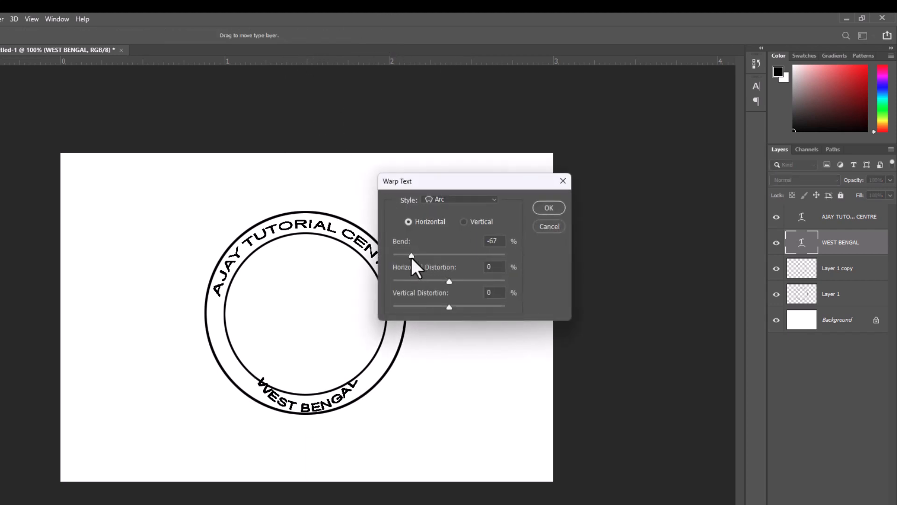
drag(411, 257, 419, 257)
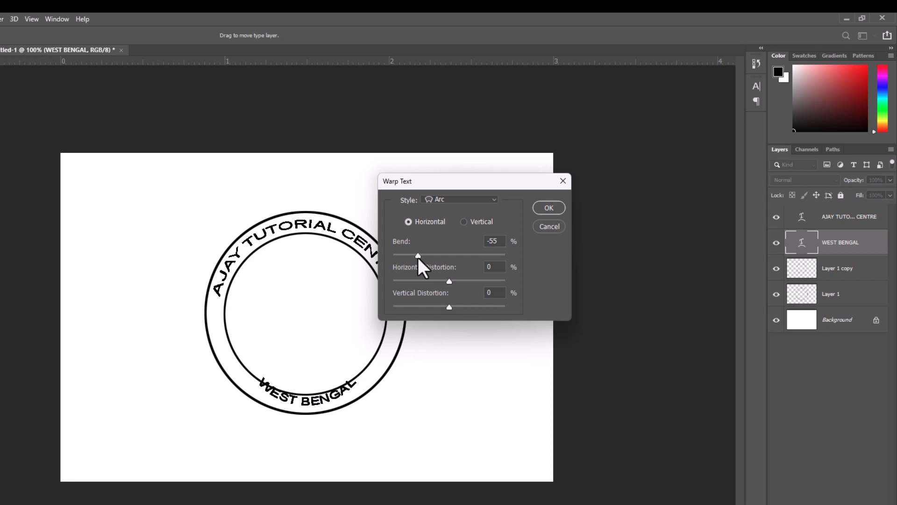
click(548, 208)
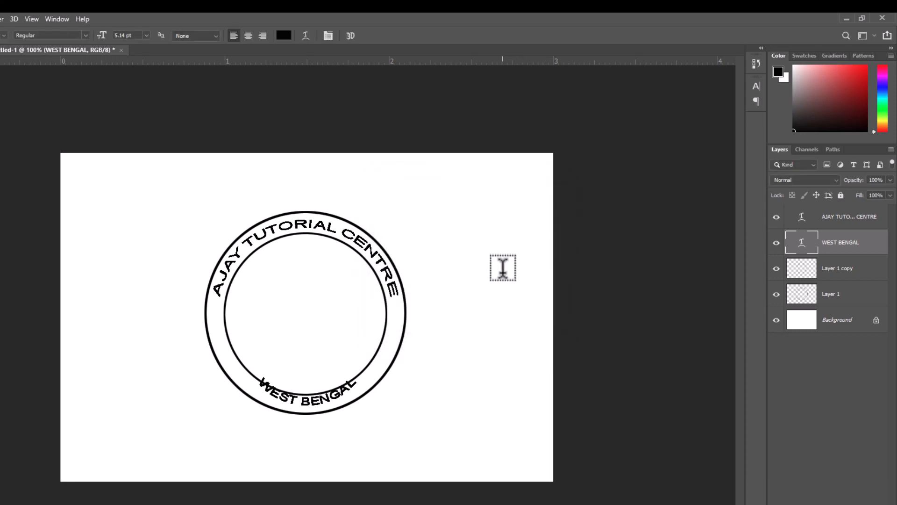
Nudge the "WEST BENGAL" text down into the gap between the two circles.
key(ctrl+t)
key(Down)
key(Down)
key(Down)
key(Down)
key(Down)
key(Down)
key(Down)
key(Down)
key(Down)
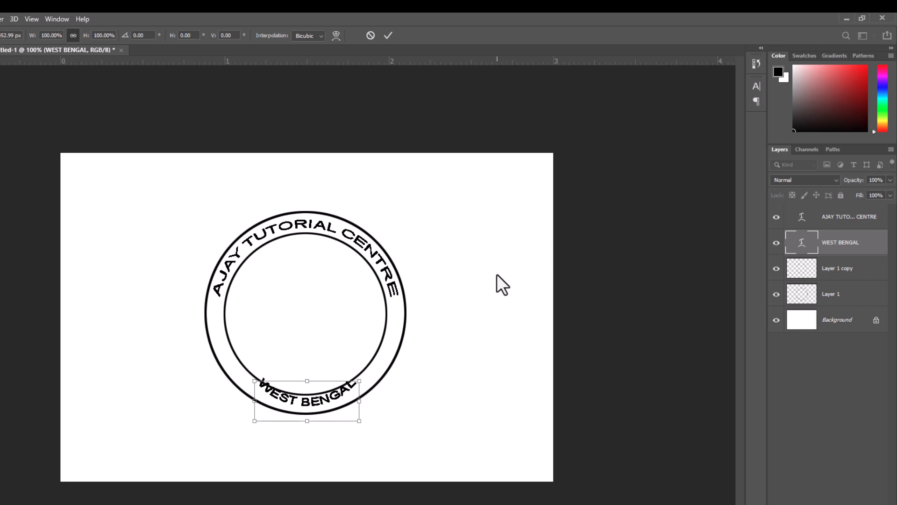
key(Down)
key(Down)
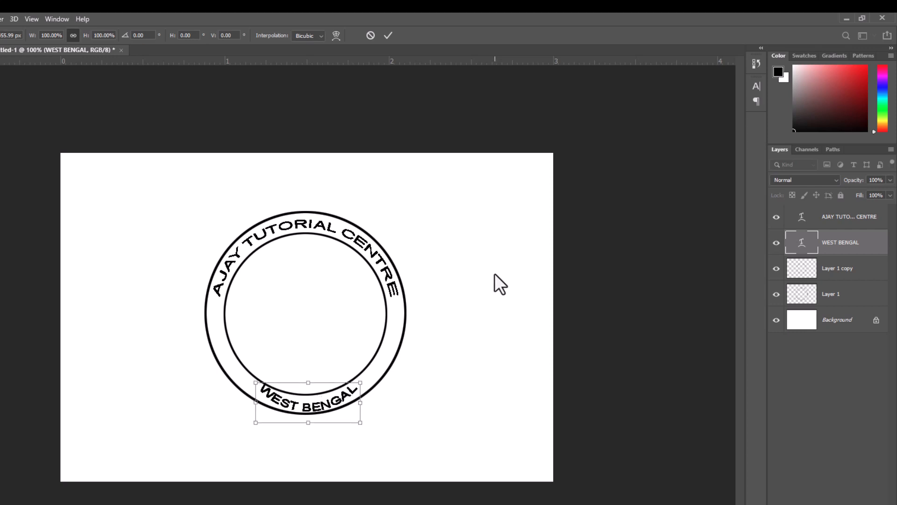
Rotate the "WEST BENGAL" text by about -1.8° and nudge it slightly up within the ring.
drag(374, 378, 373, 376)
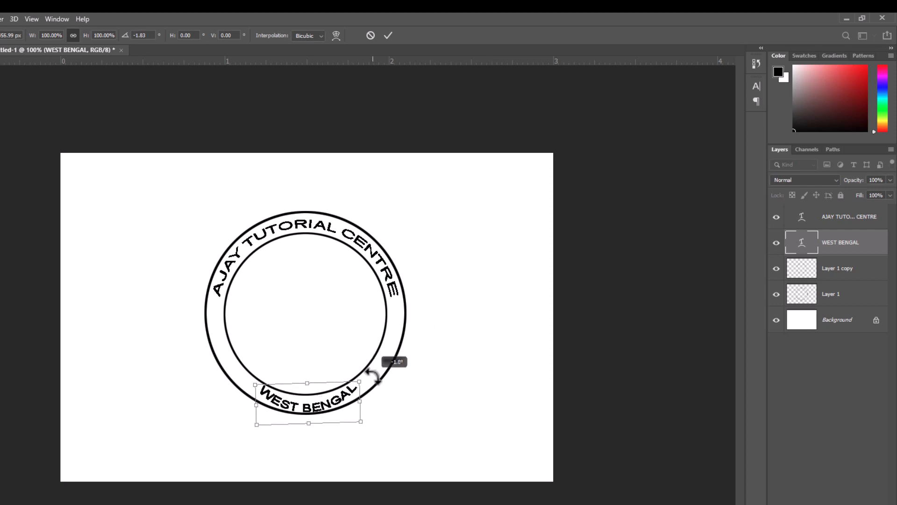
key(Up)
key(Up)
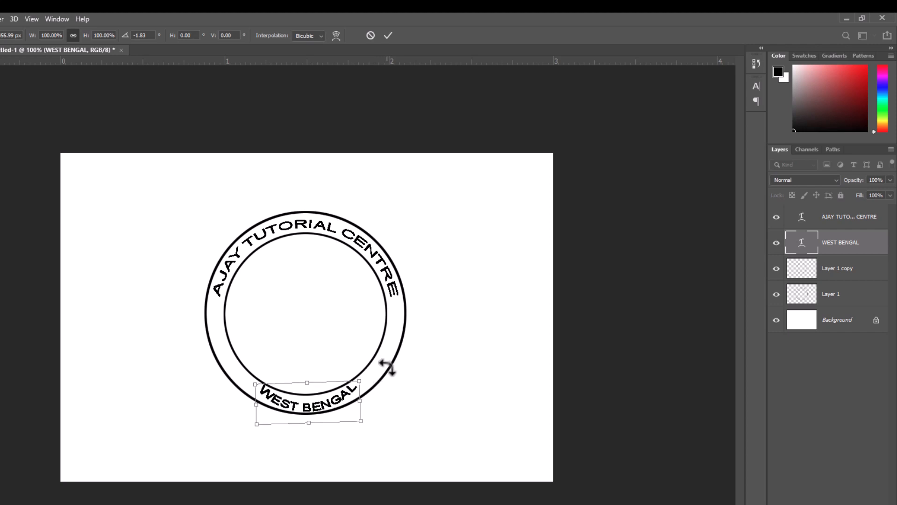
click(387, 35)
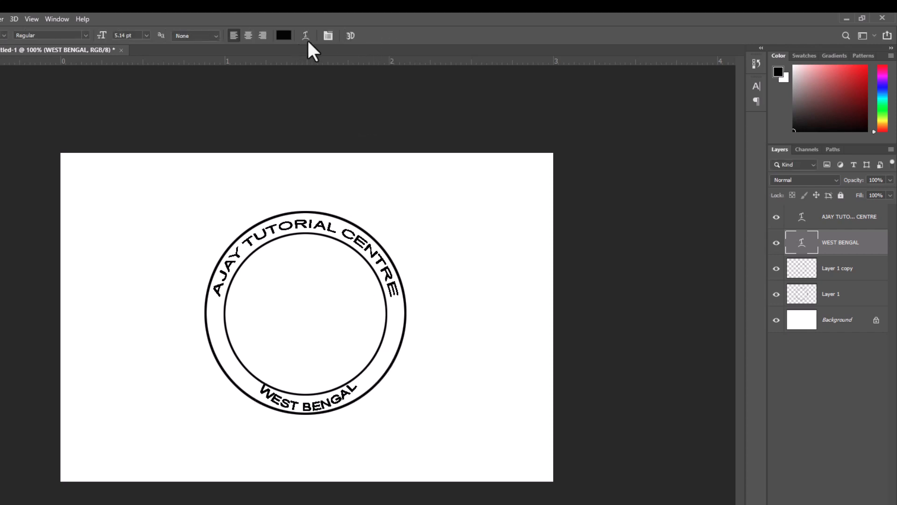
Set the Arc warp bend of the "WEST BENGAL" text to -41%.
click(307, 36)
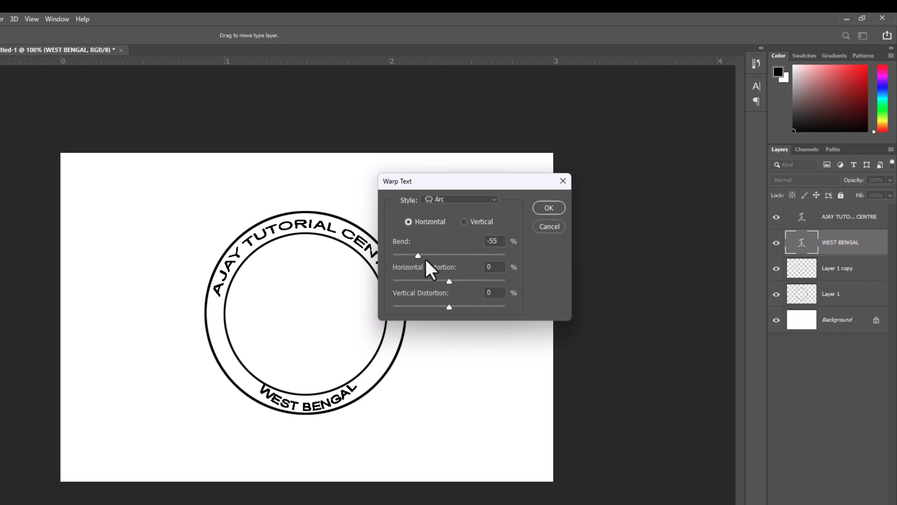
drag(419, 255, 425, 257)
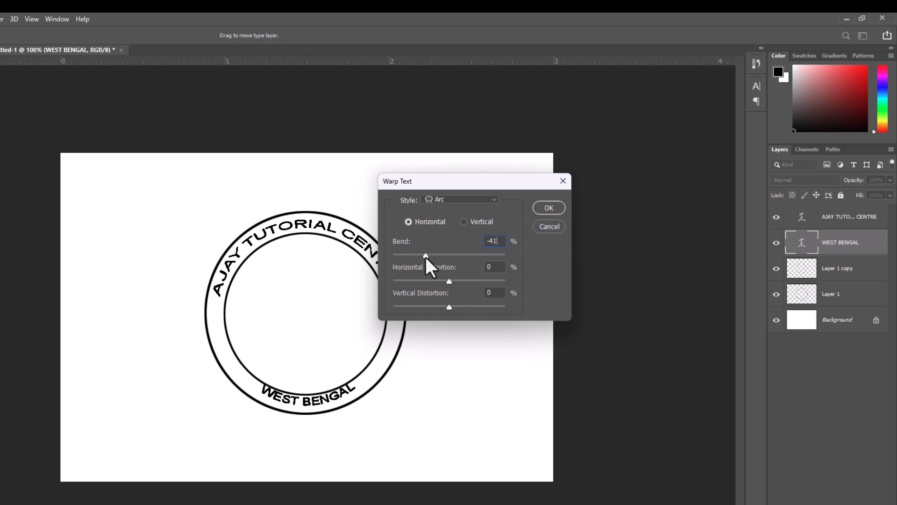
click(545, 210)
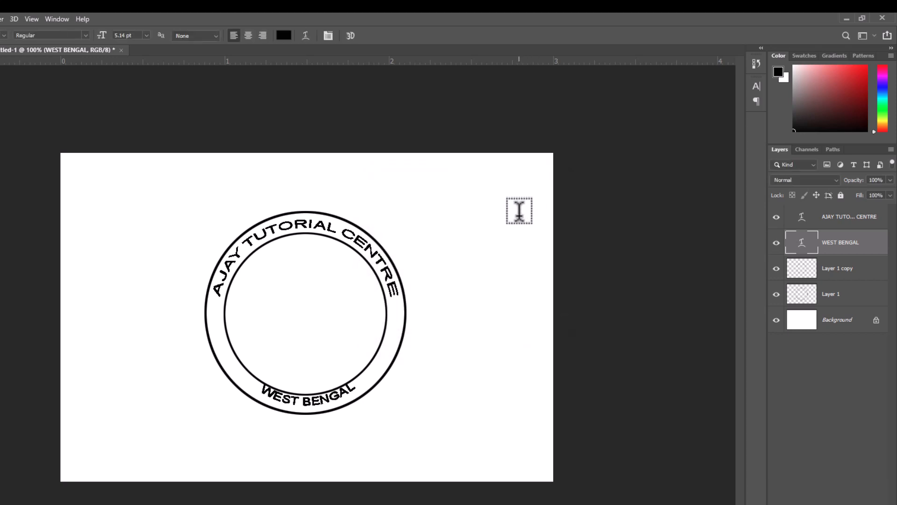
Nudge the "WEST BENGAL" text about 6 px down within the gap between the two circles.
key(ctrl+t)
key(Down)
key(Down)
key(Down)
key(Down)
key(Down)
key(Down)
key(Down)
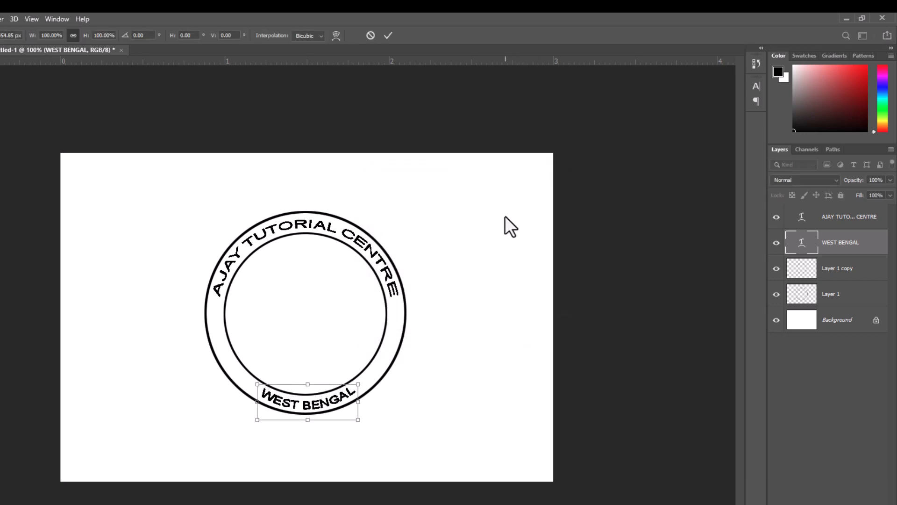
key(Up)
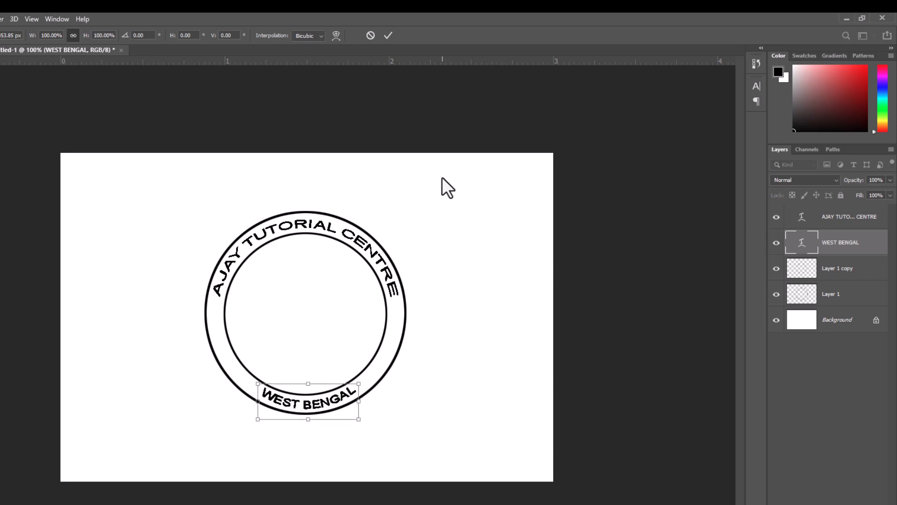
key(Return)
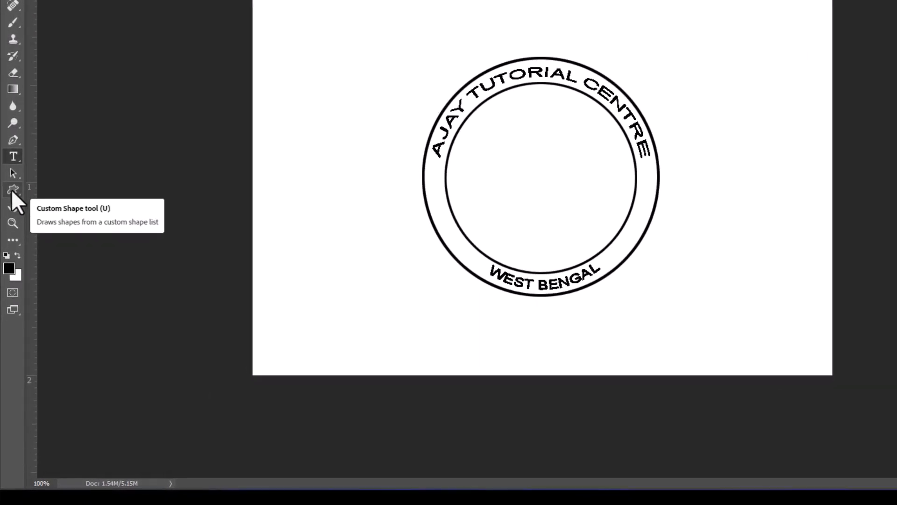
Draw a black five-point star custom shape, about 28 by 30 px, inside the ring just below the start of "AJAY".
click(12, 190)
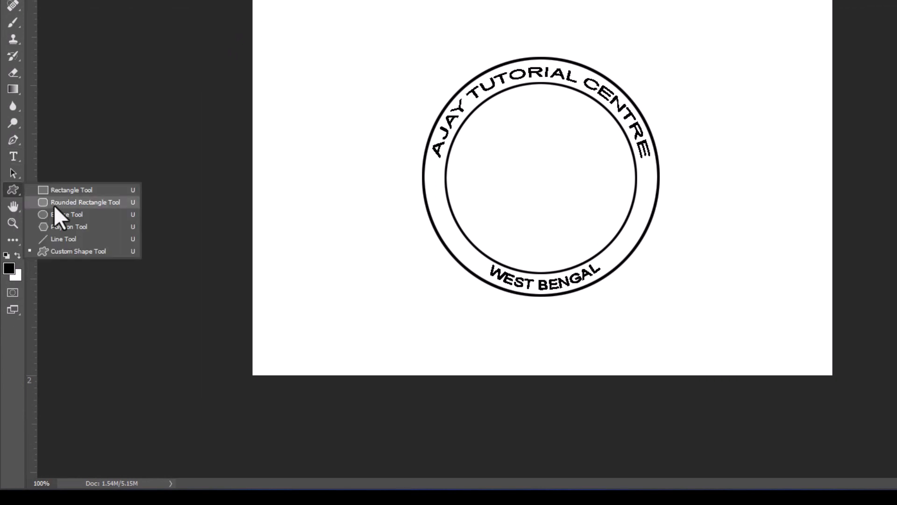
click(85, 253)
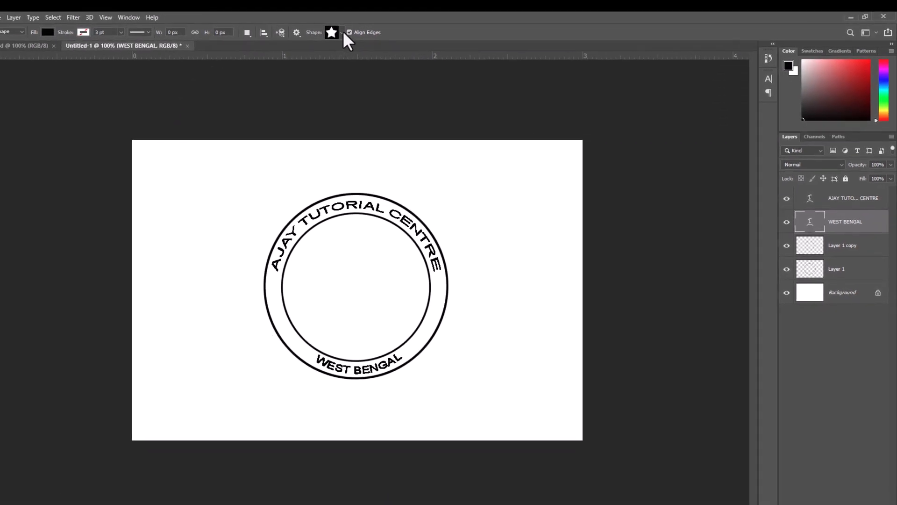
click(320, 33)
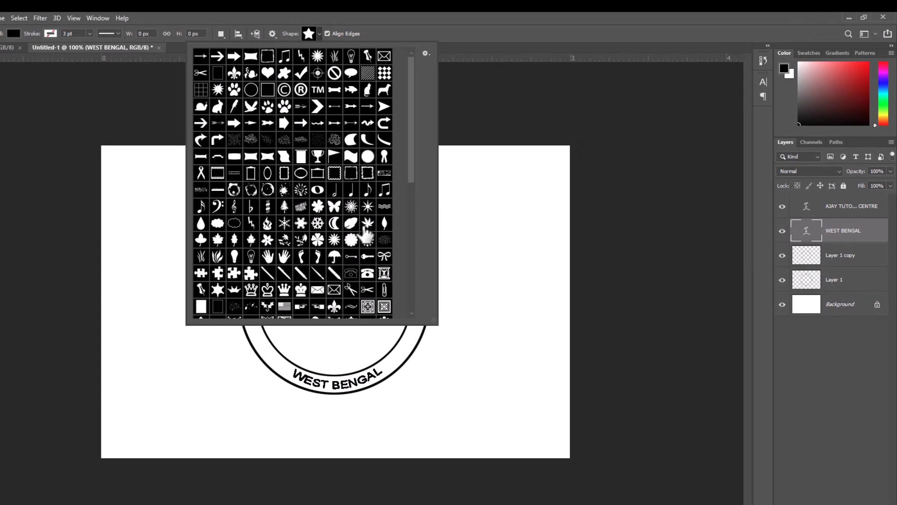
drag(408, 83, 424, 63)
drag(410, 92, 411, 138)
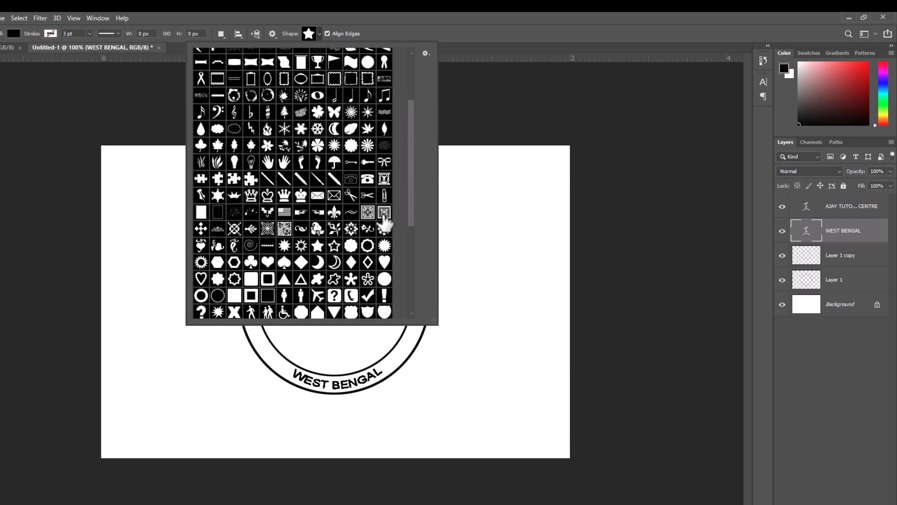
click(317, 245)
click(453, 35)
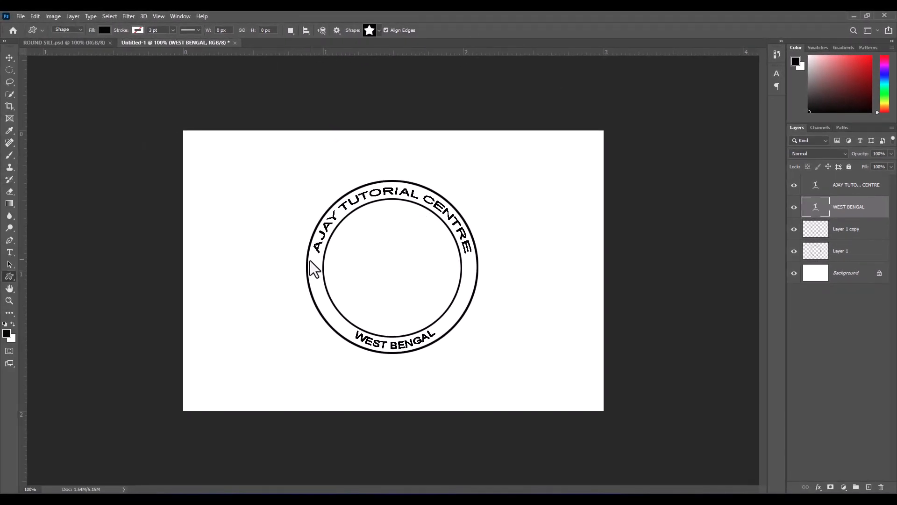
drag(309, 260, 323, 272)
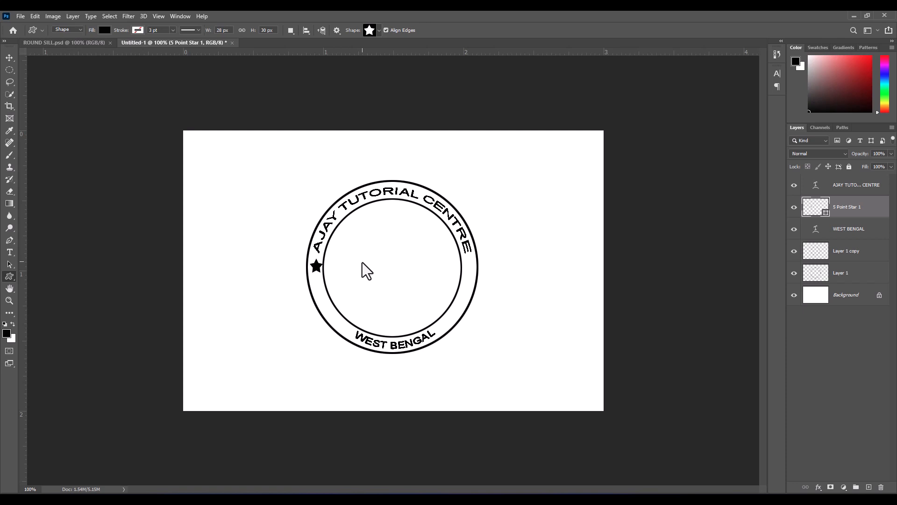
Move the star 2 px left to centre it between the two circles.
key(ctrl+t)
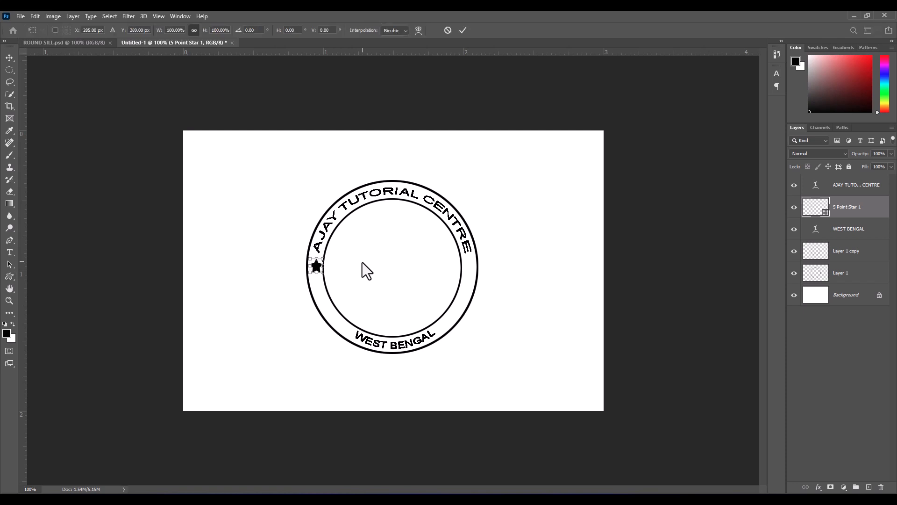
key(Left)
key(Left)
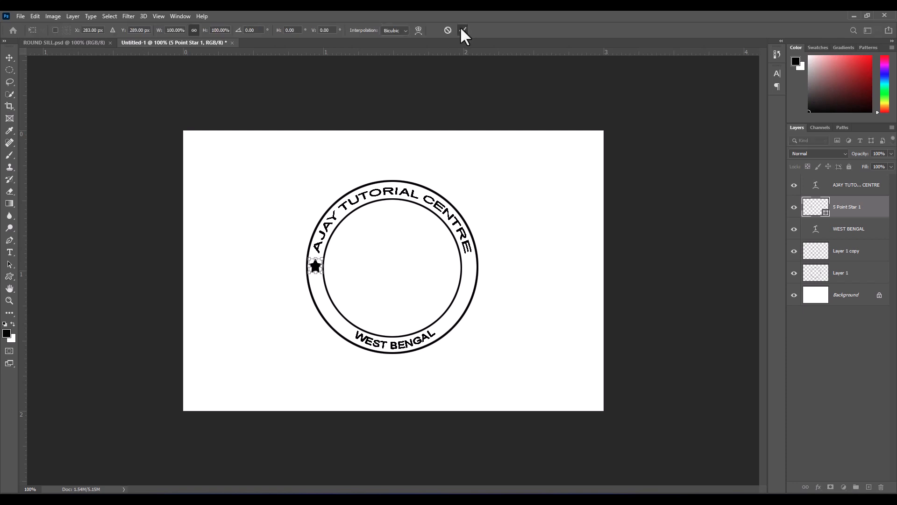
click(462, 30)
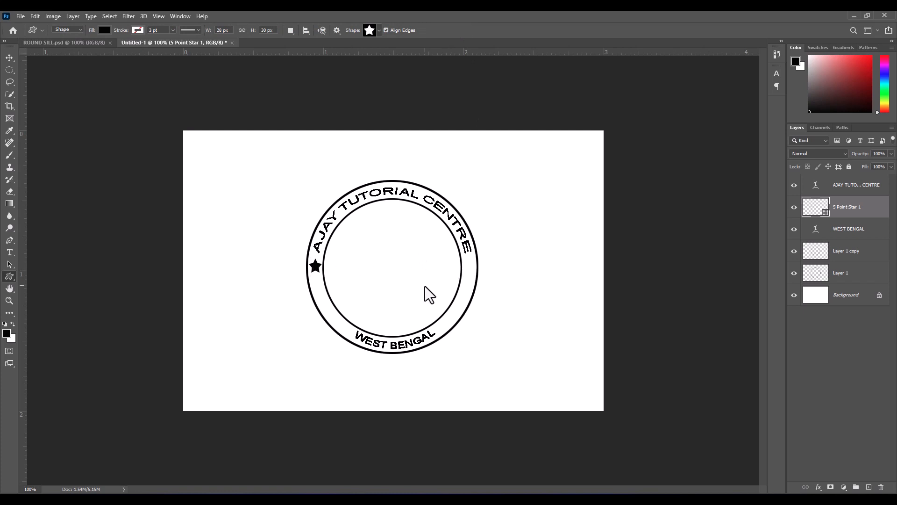
Duplicate the star to the opposite side of the ring below "CENTRE" and compare the design with the ROUND SILL reference.
click(10, 57)
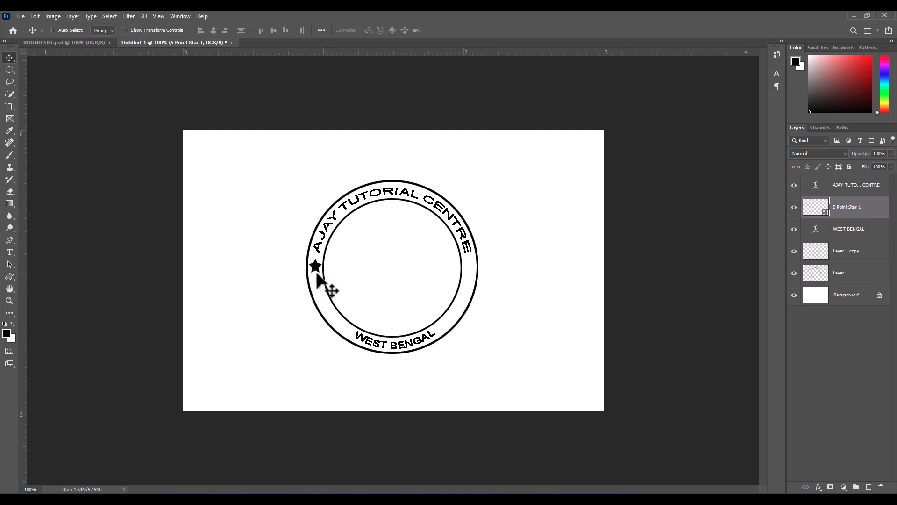
drag(324, 275, 469, 271)
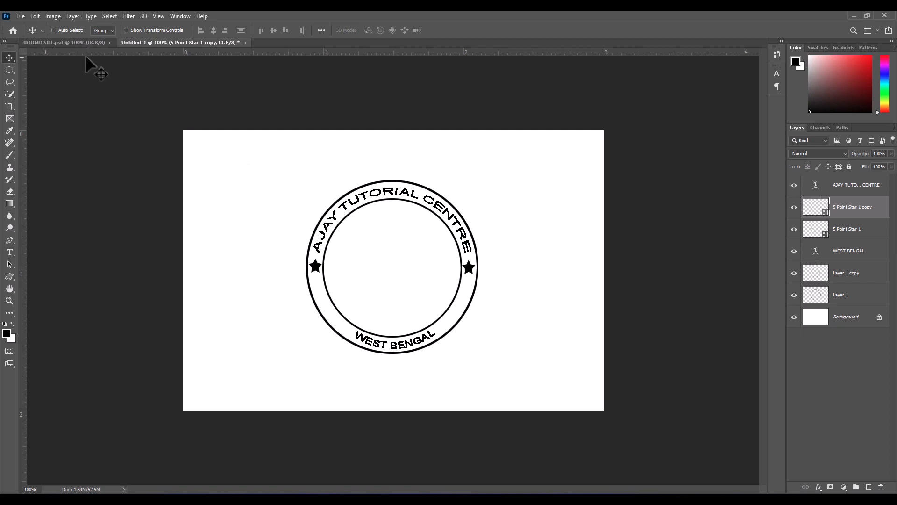
click(83, 43)
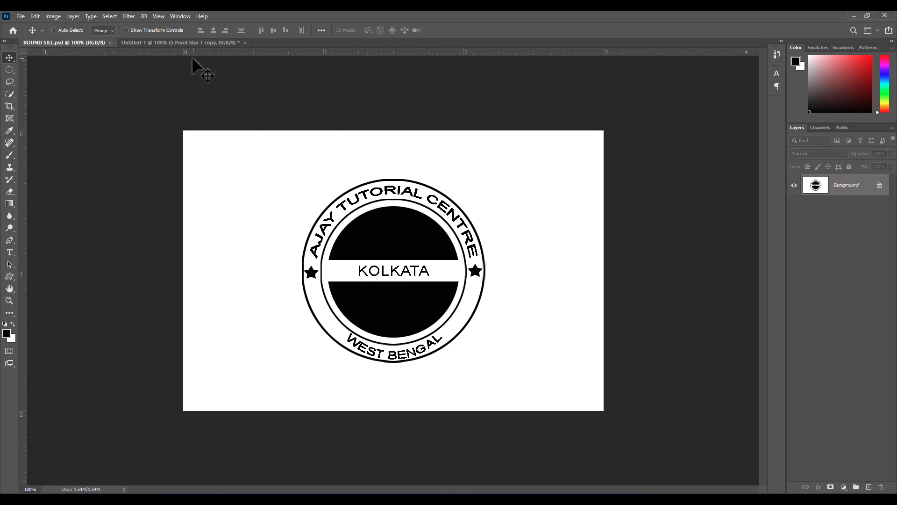
click(173, 43)
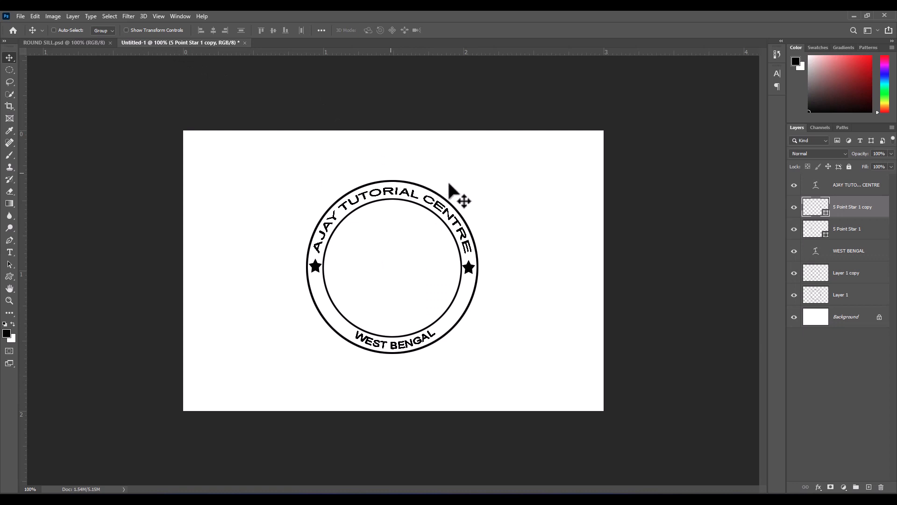
Add a new layer and draw a round elliptical selection slightly smaller than the inner circle.
click(7, 69)
click(60, 76)
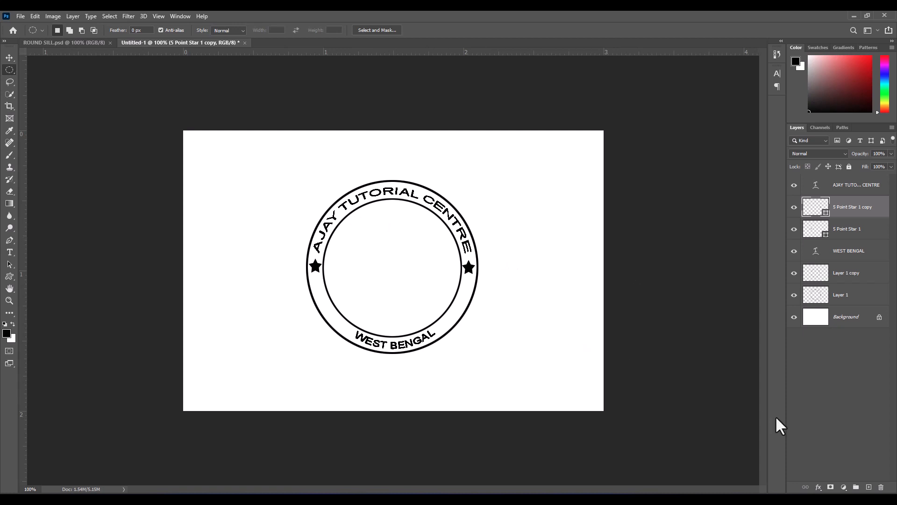
click(871, 487)
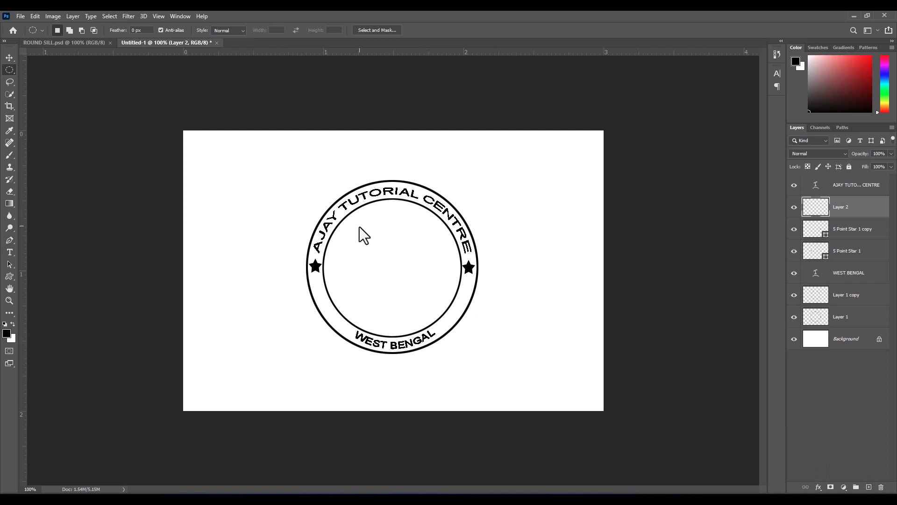
drag(346, 220, 471, 337)
Nudge the round selection up and left until it is centred inside the inner circle.
key(Up)
key(Up)
key(Up)
key(Up)
key(Up)
key(Up)
key(Up)
key(Up)
key(Up)
key(Up)
key(Up)
key(Up)
key(Up)
key(Left)
key(Left)
key(Left)
key(Left)
key(Left)
key(Left)
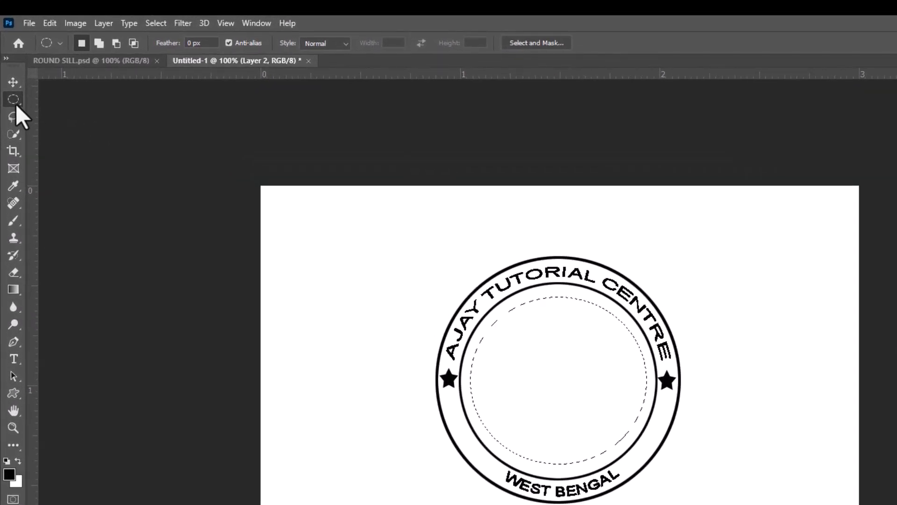
Subtract a horizontal rectangular band from the middle of the round selection and fill the remaining two segments with black.
click(117, 43)
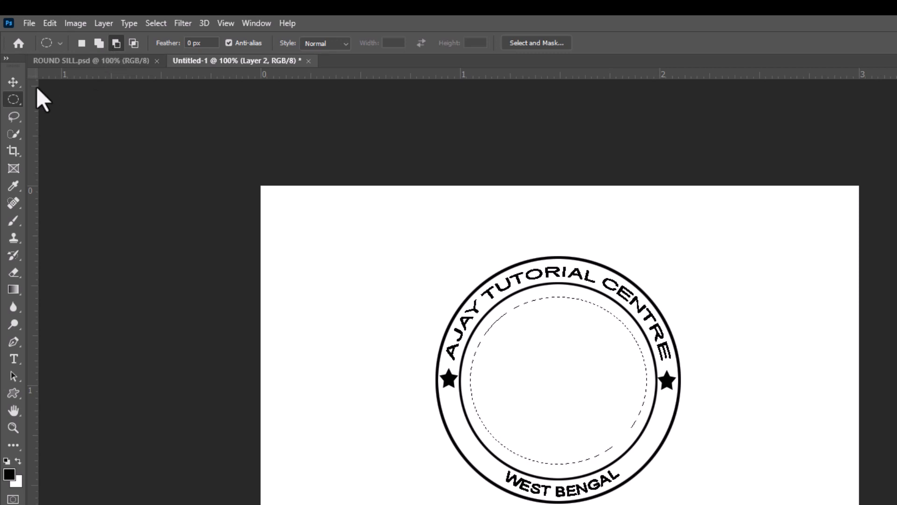
right_click(9, 99)
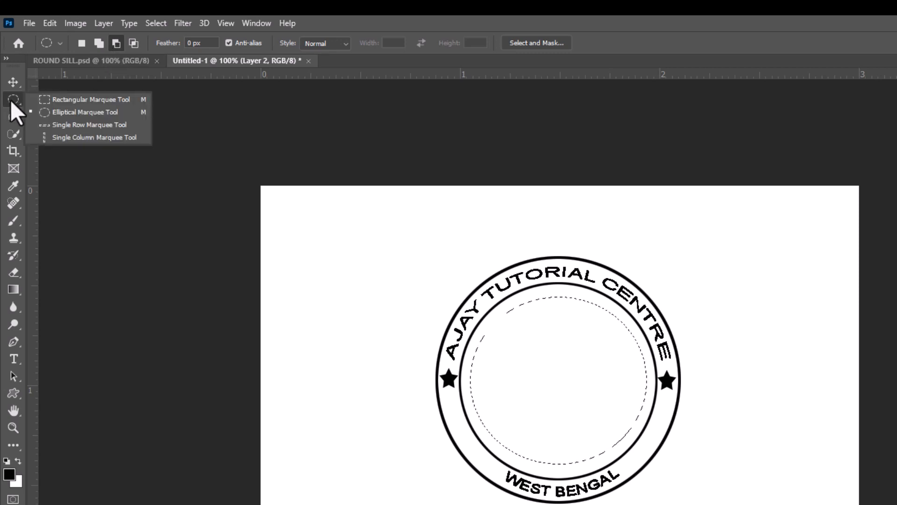
click(83, 100)
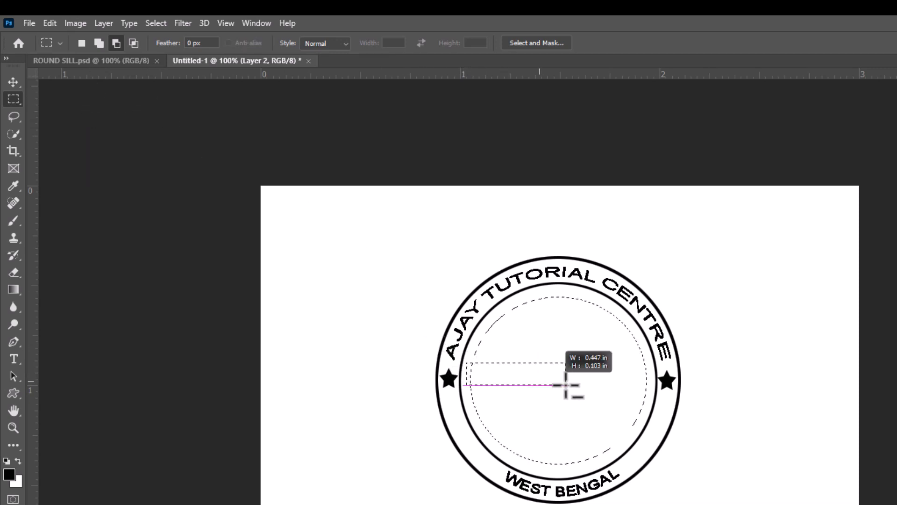
drag(565, 385, 652, 390)
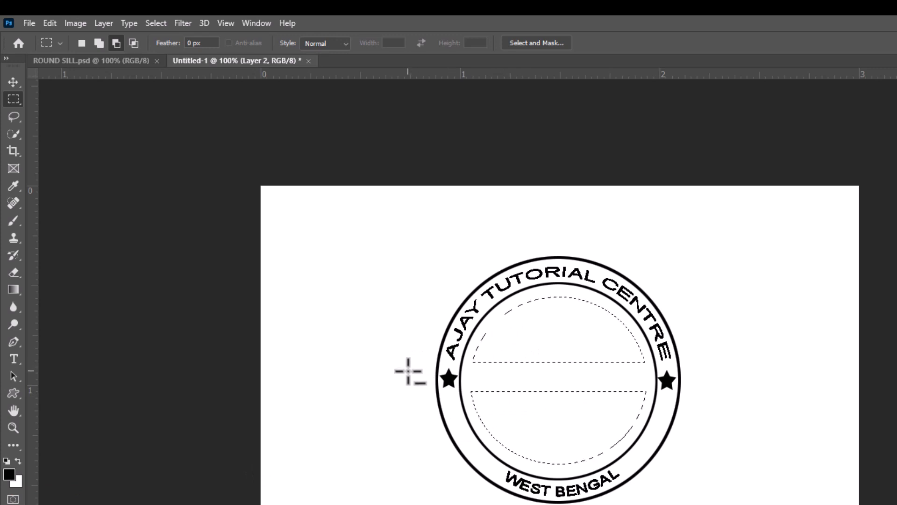
key(alt+BackSpace)
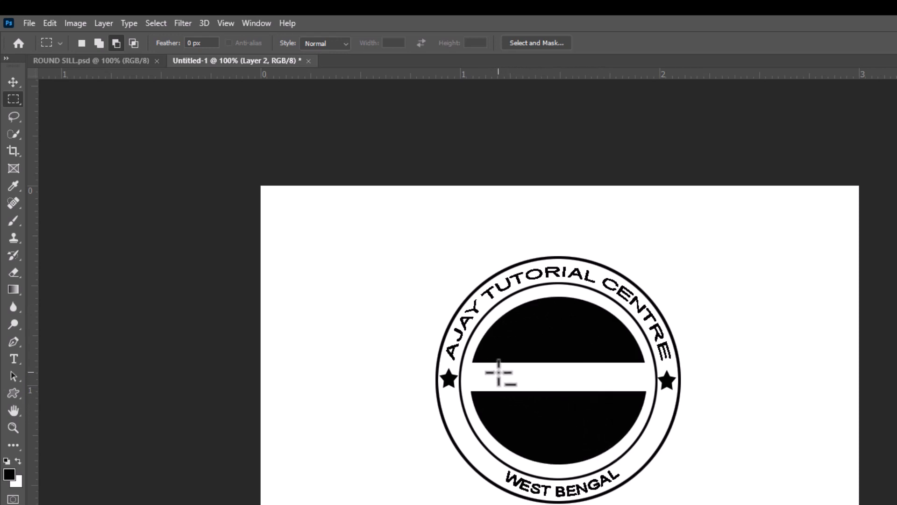
Add the text "KOLKATA" in Arial Regular, 5 pt, in the white band between the black segments.
click(16, 361)
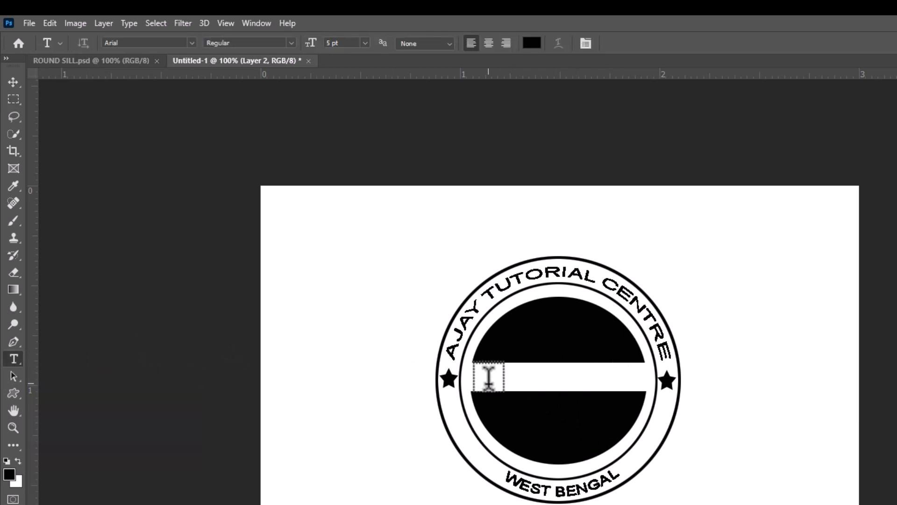
click(505, 378)
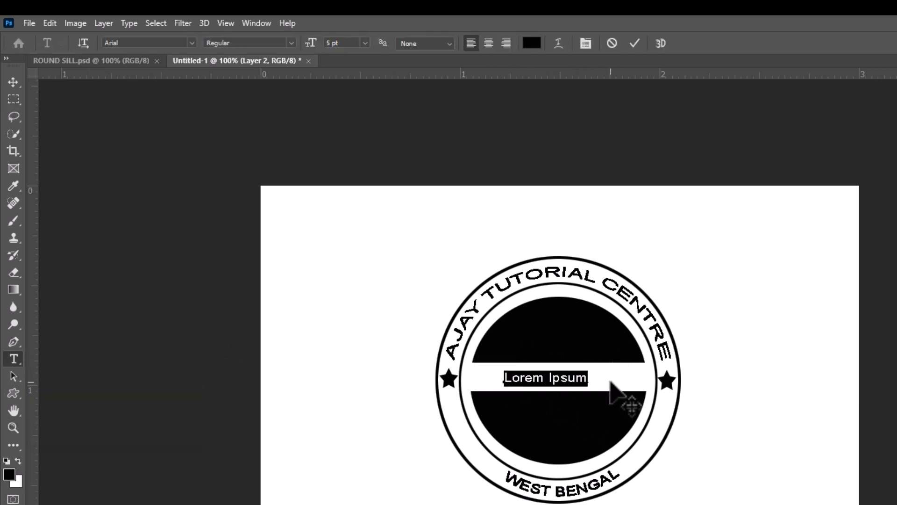
text(KO)
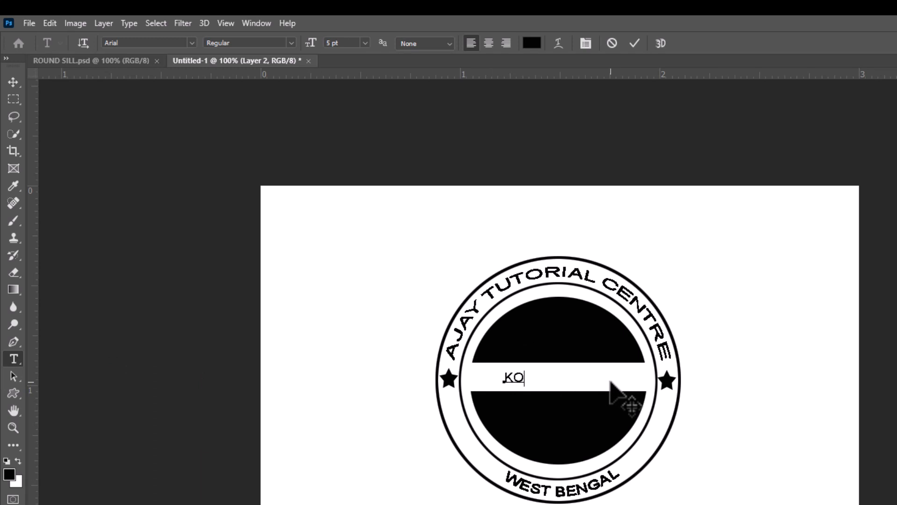
text(LKATA)
click(634, 43)
Scale the "KOLKATA" text to about 155% and centre it in the white band.
key(ctrl+t)
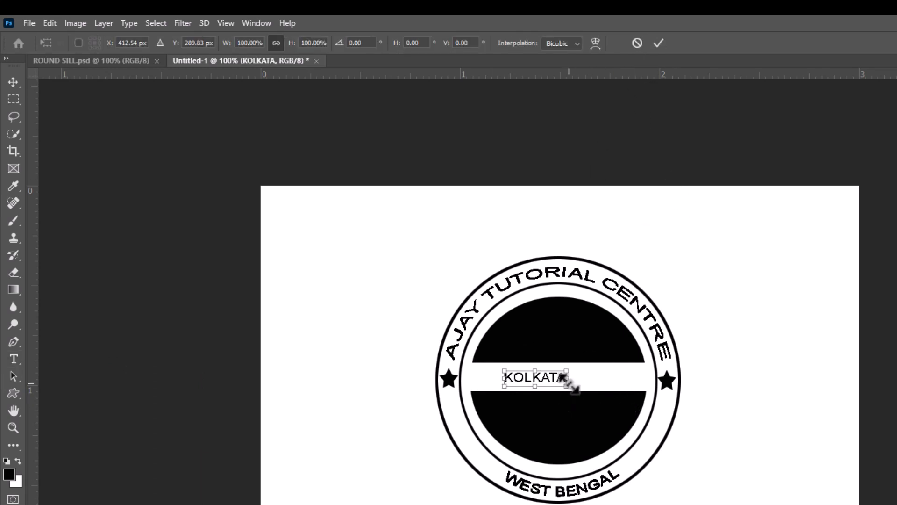
drag(567, 377, 599, 377)
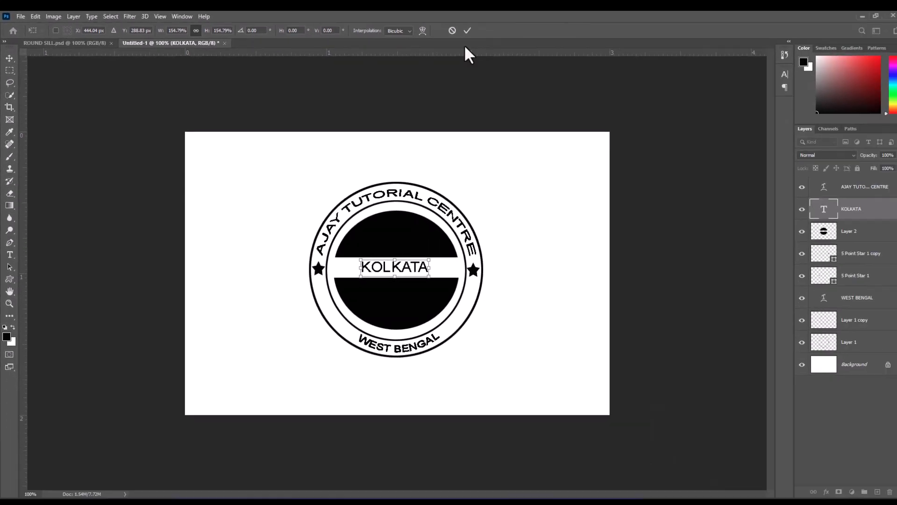
click(656, 43)
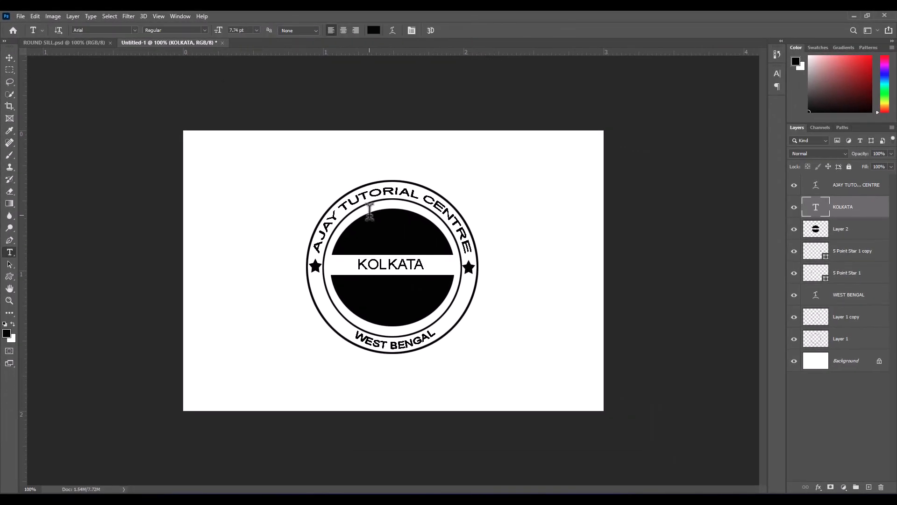